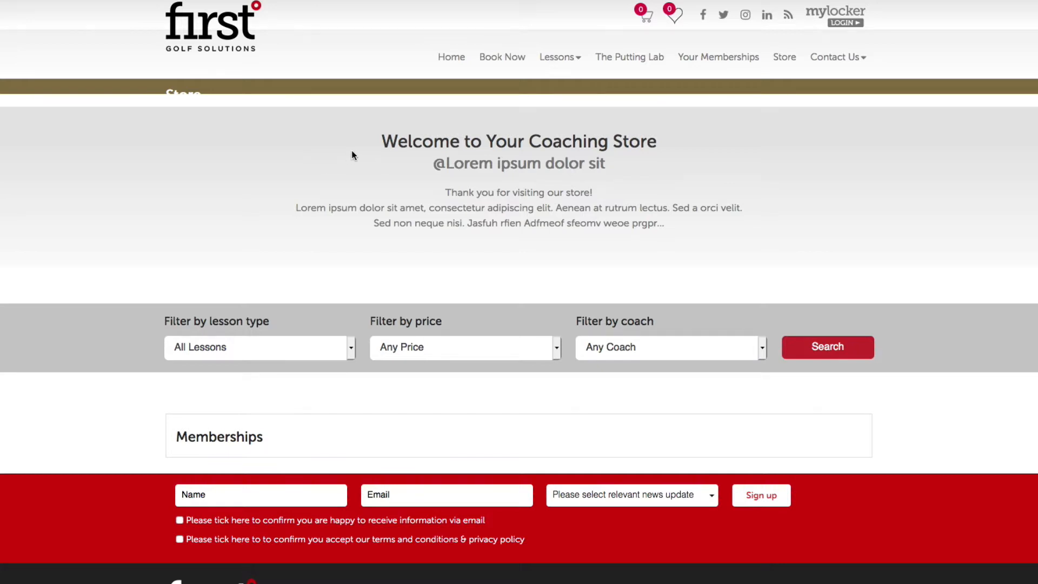
Examine the coaching store's front page, including its welcome text, lesson filters and category area.
left_click_drag(380, 142, 669, 231)
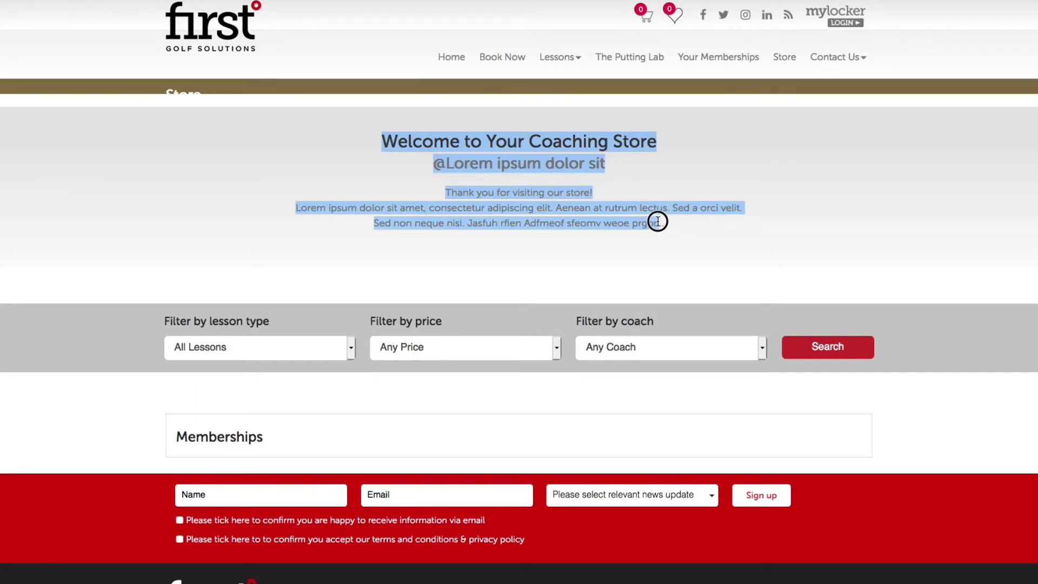
left_click(439, 149)
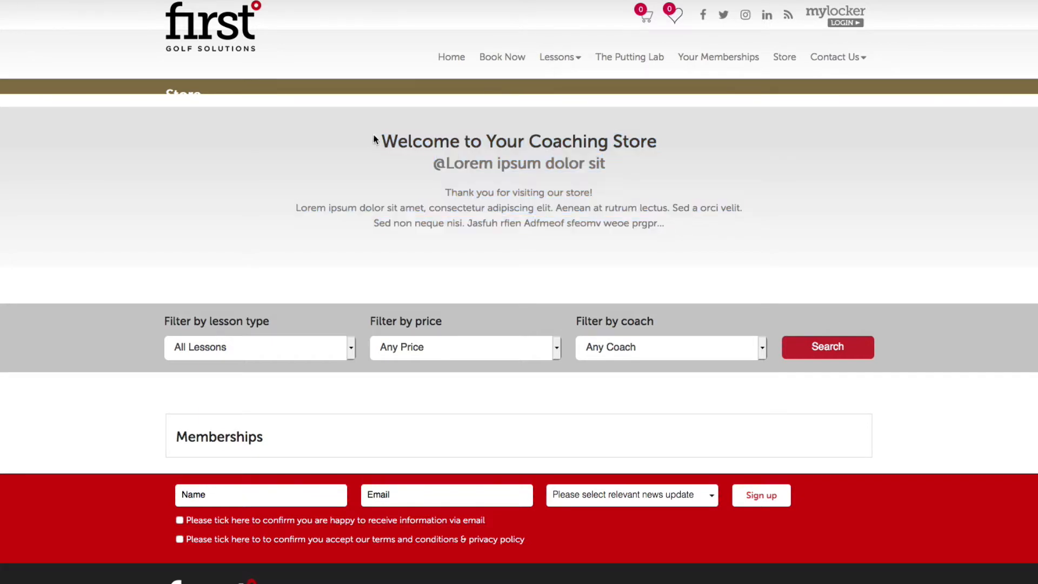
left_click_drag(390, 137, 651, 258)
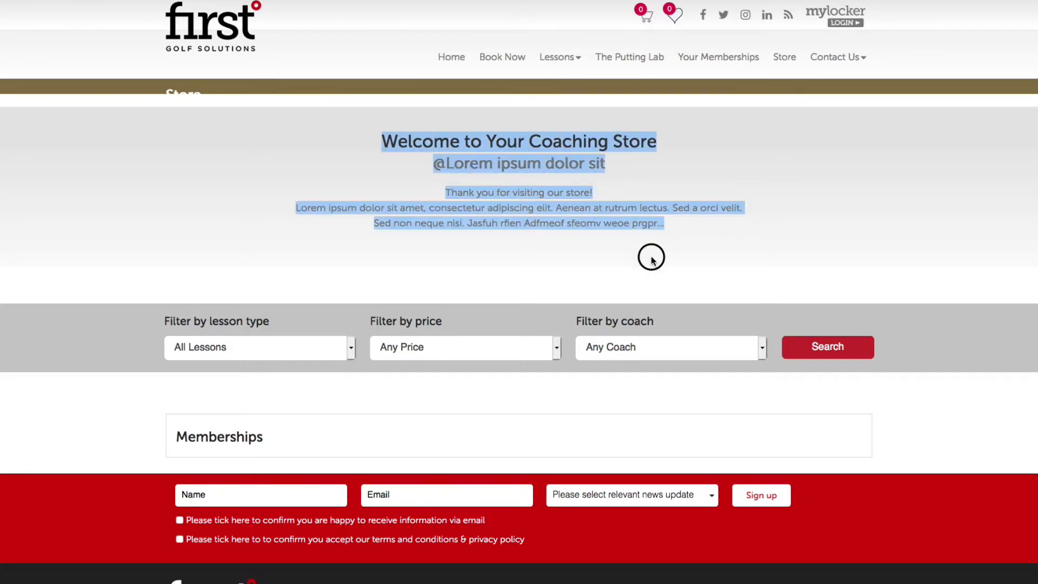
left_click(193, 151)
scroll(183, 195, "down", 1)
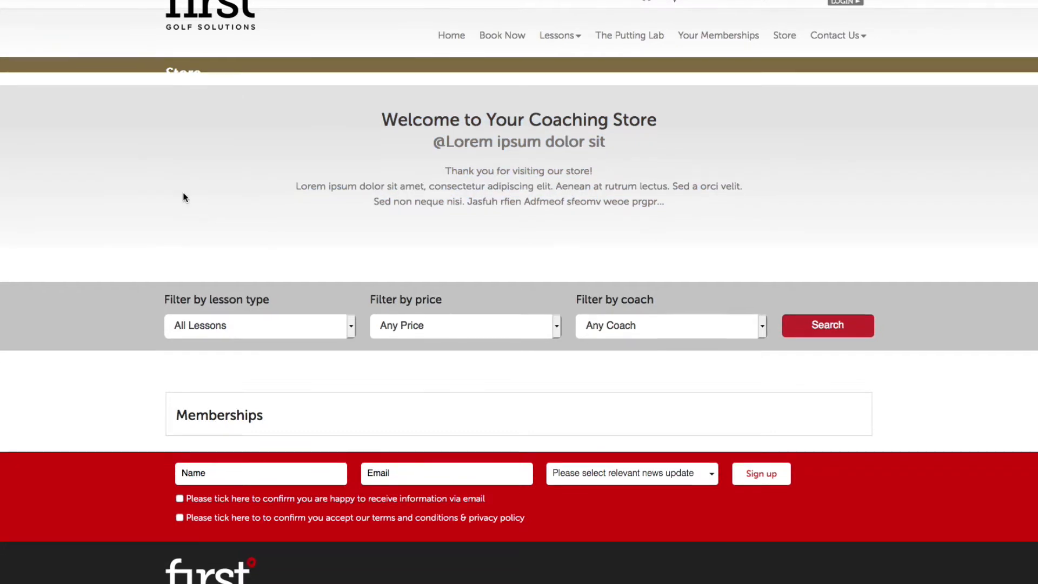
scroll(181, 192, "up", 1)
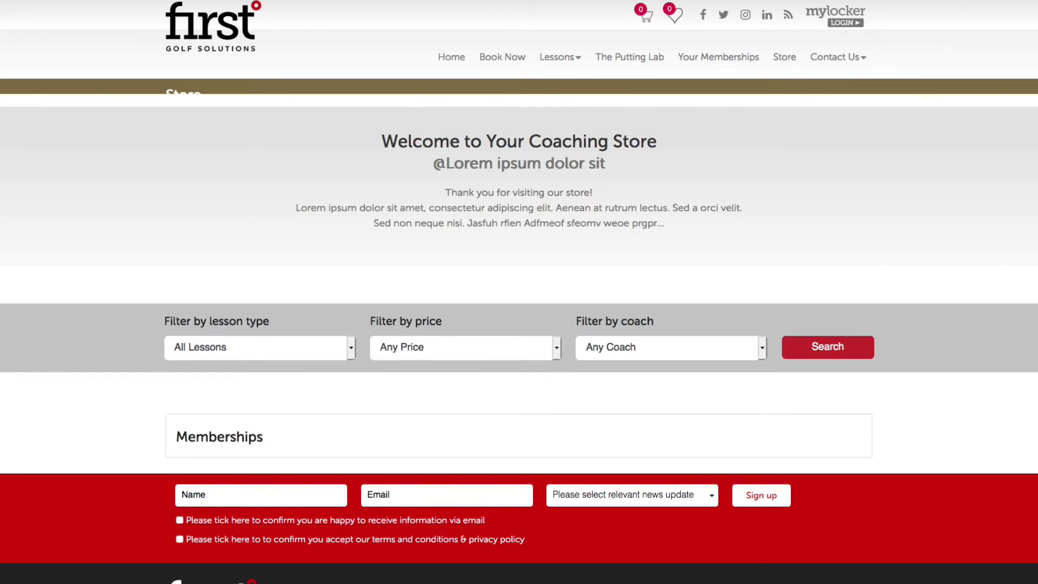
scroll(362, 297, "down", 2)
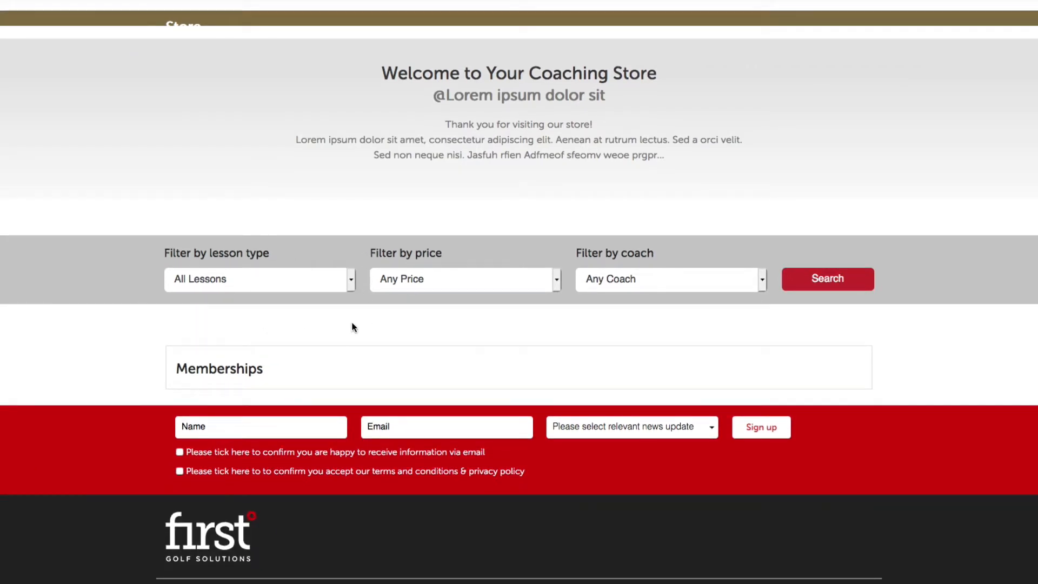
scroll(355, 329, "up", 2)
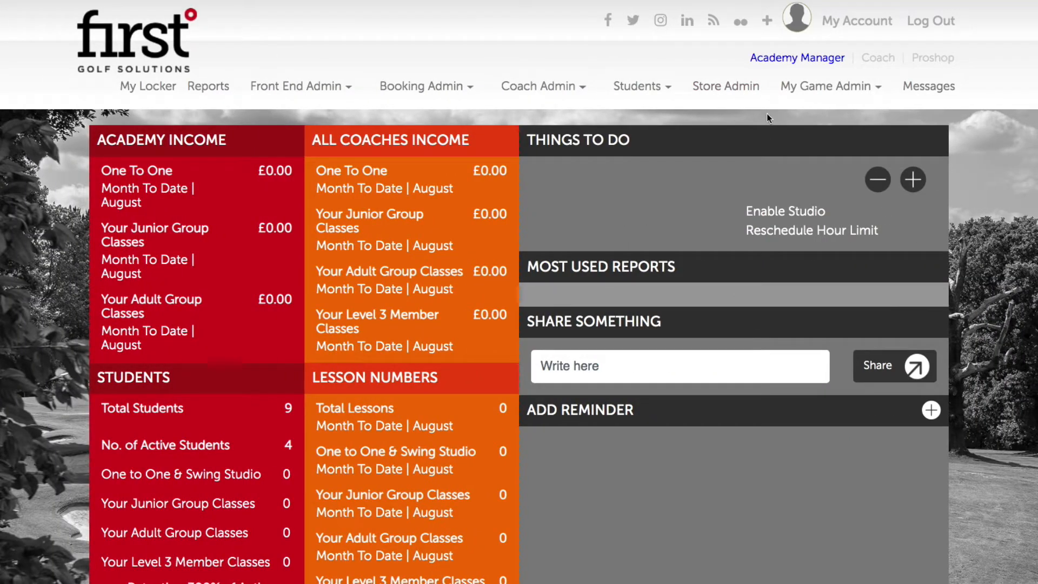
Open the store administration dashboard from the academy manager site, and collapse and re-expand its navigation sidebar.
left_click(731, 92)
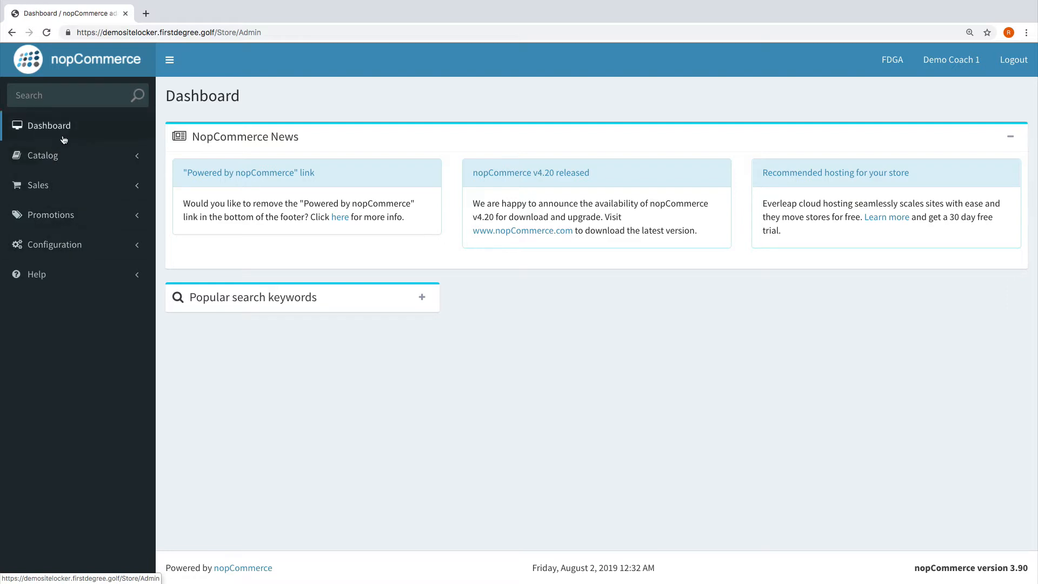
left_click(41, 122)
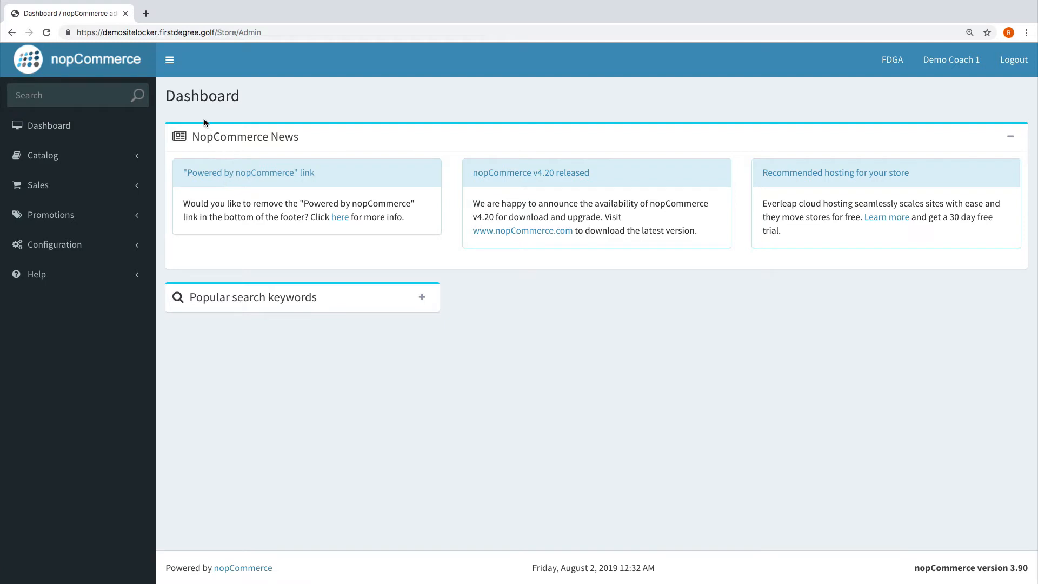
left_click(171, 63)
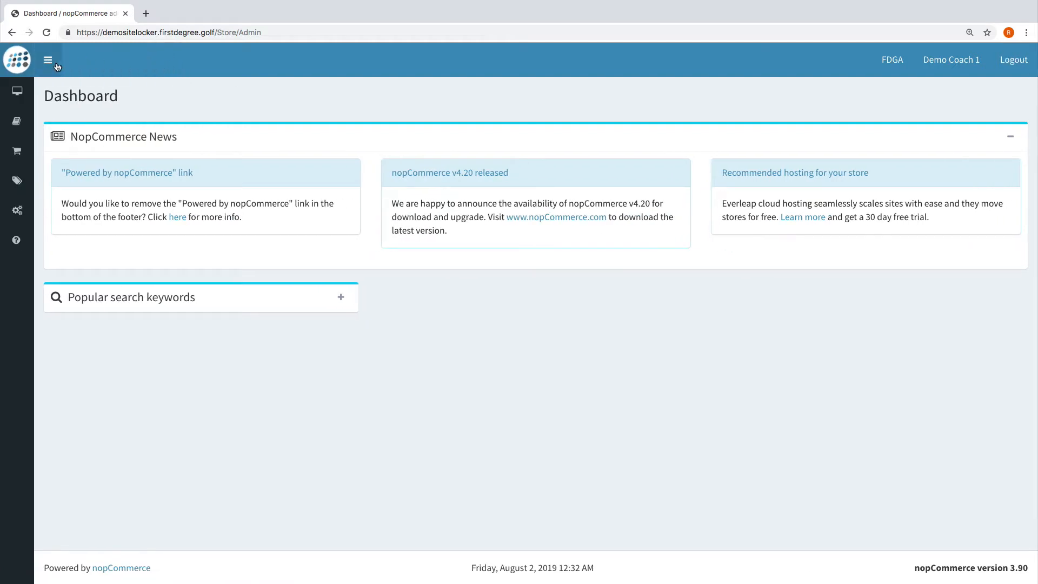
left_click(45, 60)
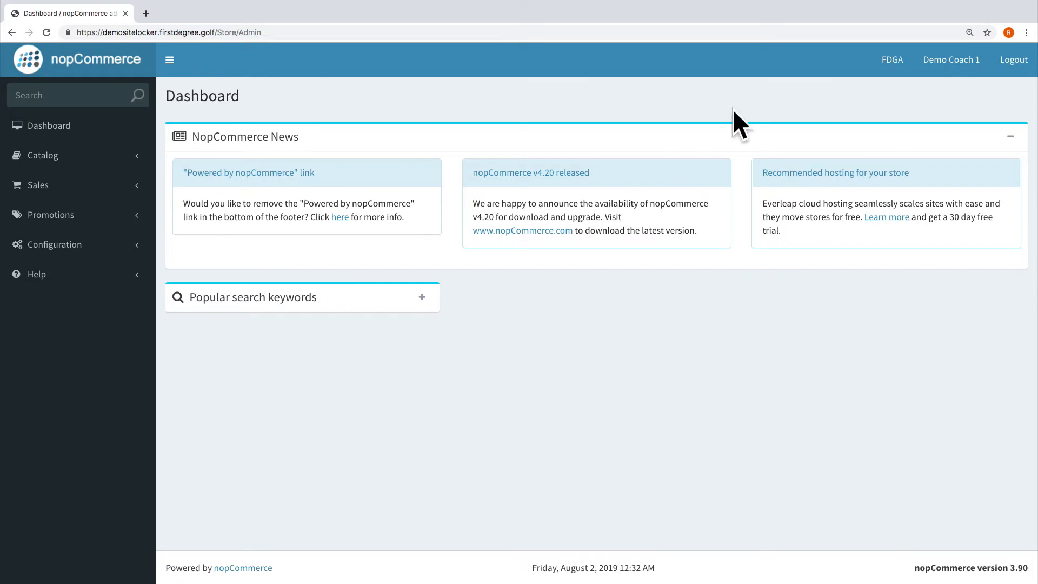
Go back to the academy manager site and reopen the store administration.
left_click(899, 70)
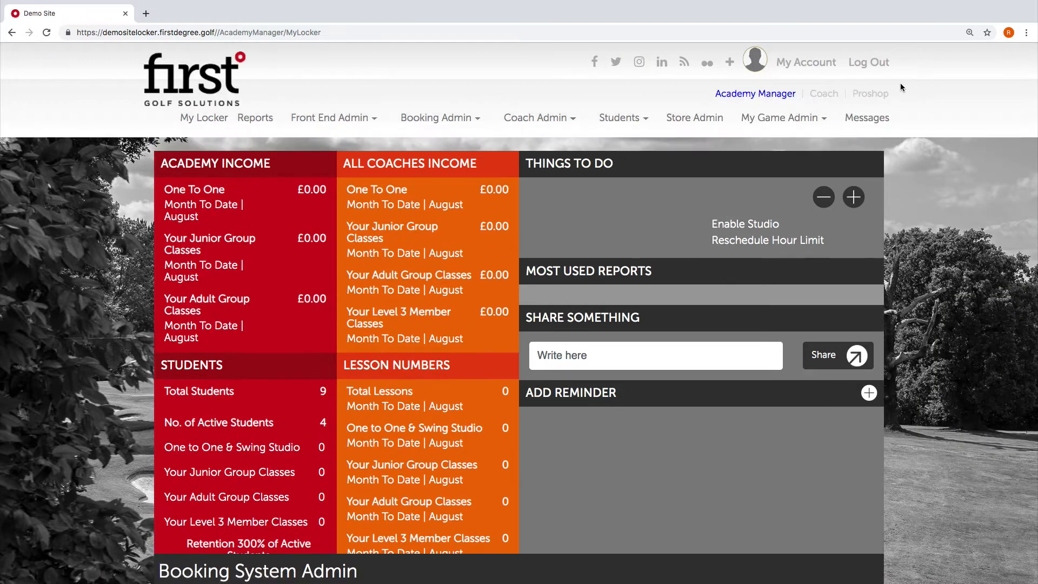
left_click(713, 117)
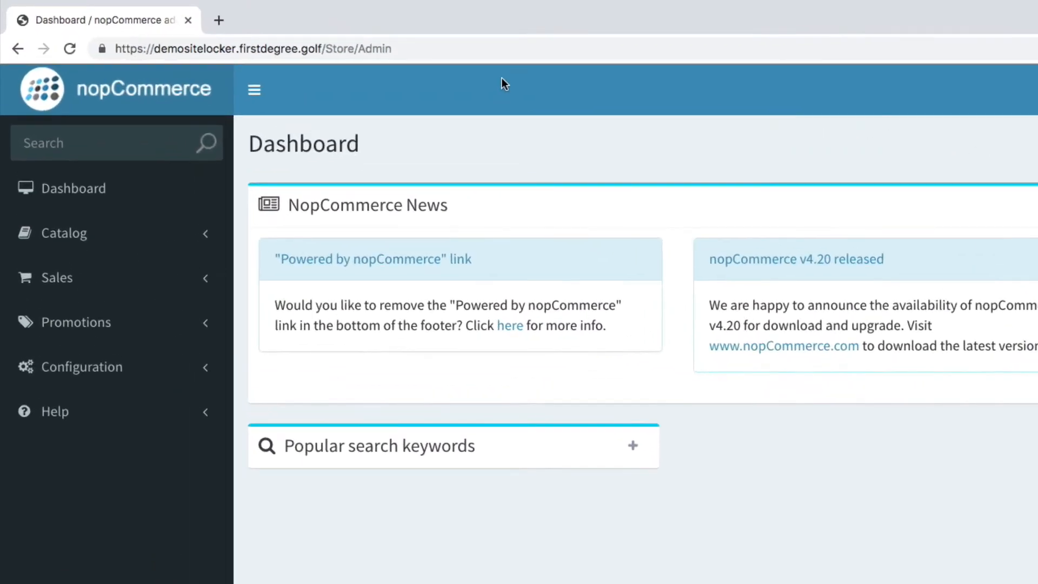
Examine the options available under Catalog, Sales, Promotions and Configuration in the store administration.
left_click(199, 238)
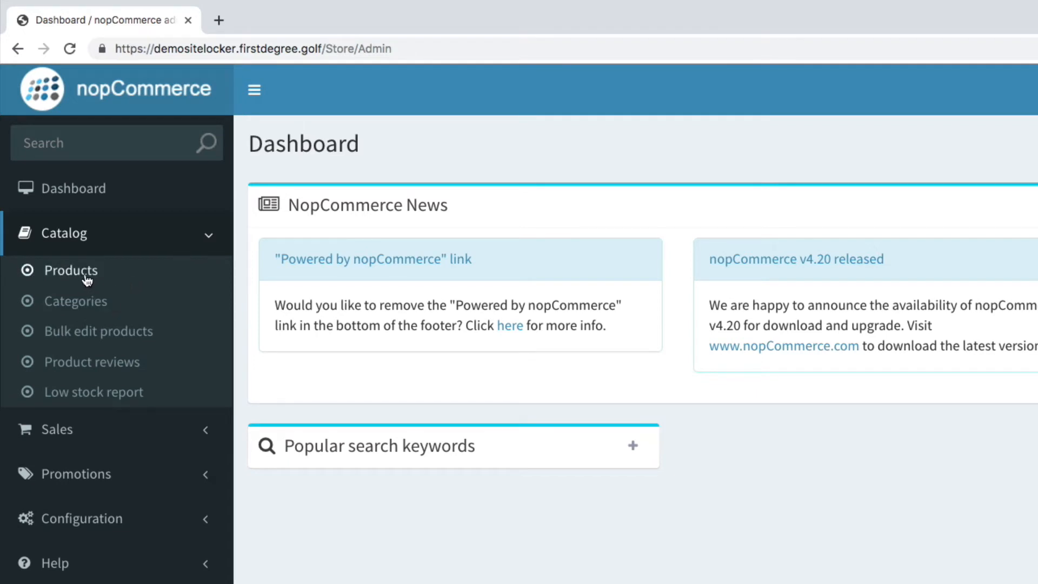
left_click(200, 238)
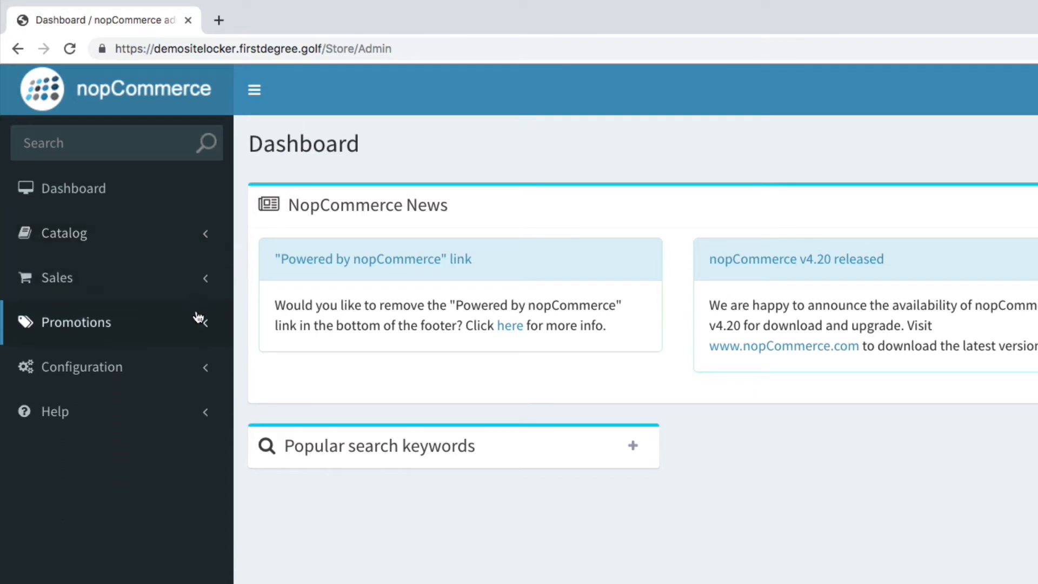
left_click(200, 287)
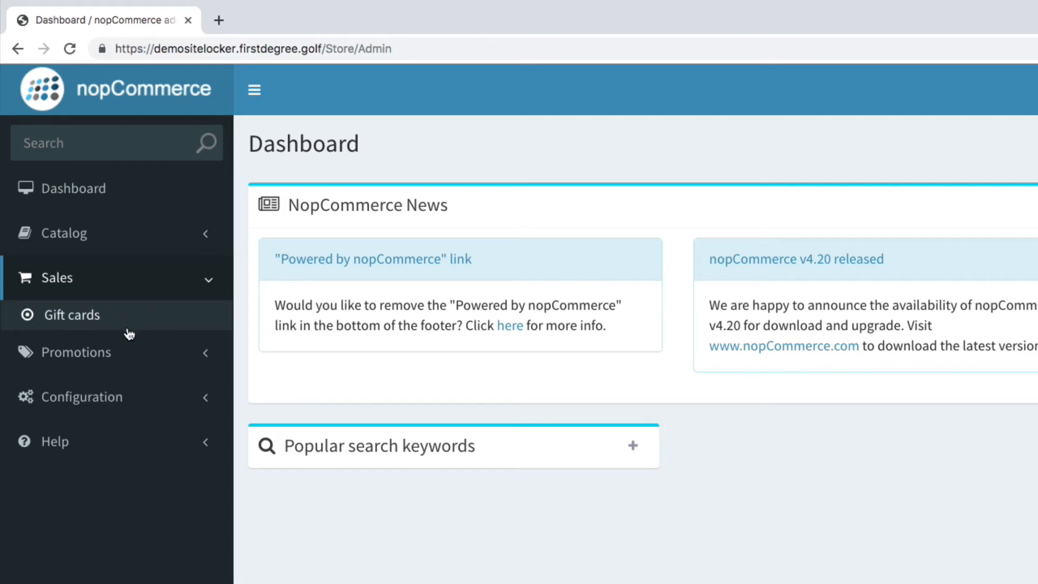
left_click(211, 296)
left_click(196, 323)
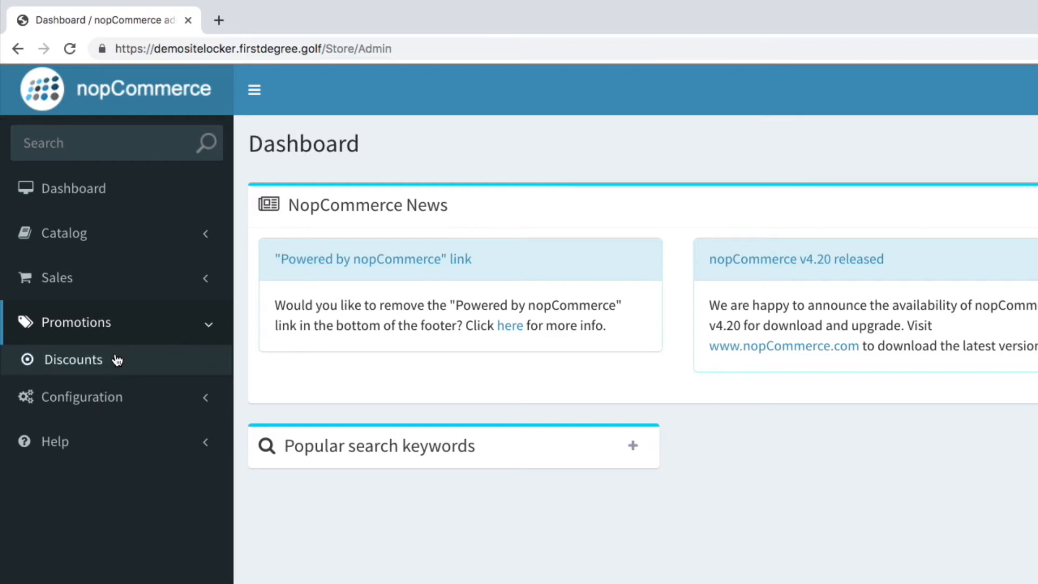
left_click(153, 336)
left_click(208, 373)
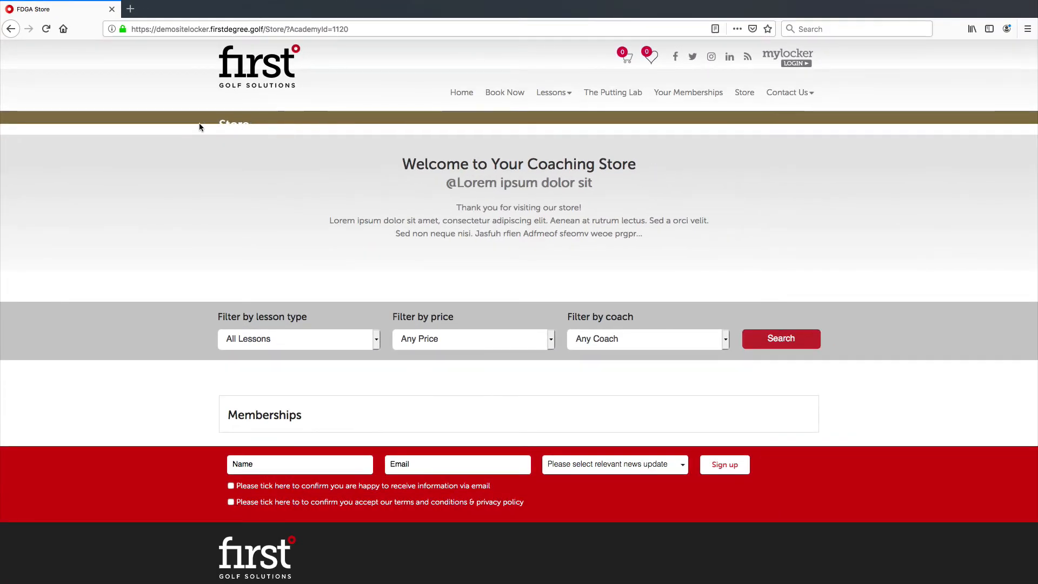
Switch from the public store page back to the nopCommerce administration and open the list of catalog categories.
scroll(331, 163, "down", 2)
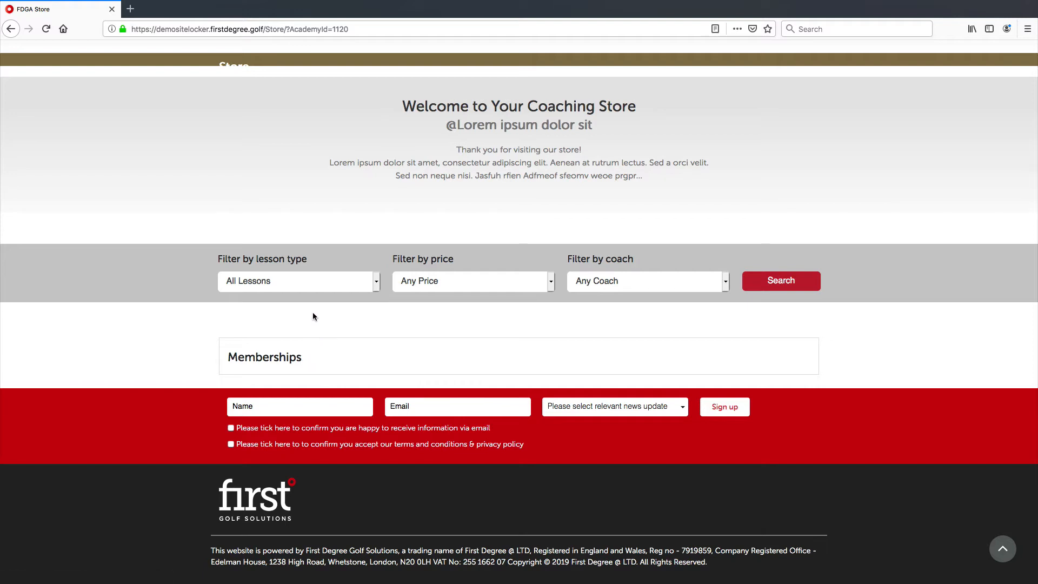
key("ctrl+Right")
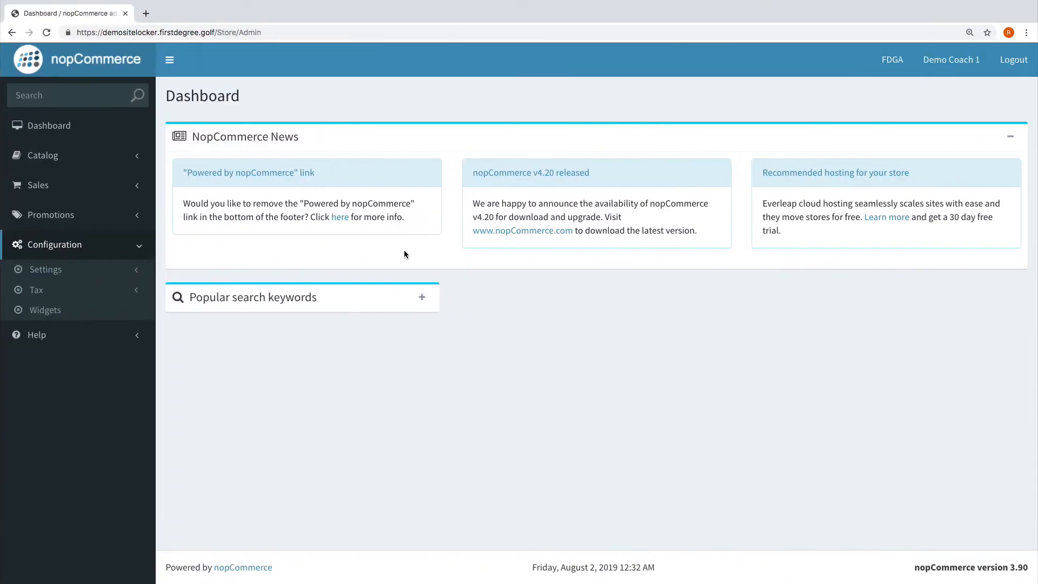
left_click(140, 249)
left_click(129, 161)
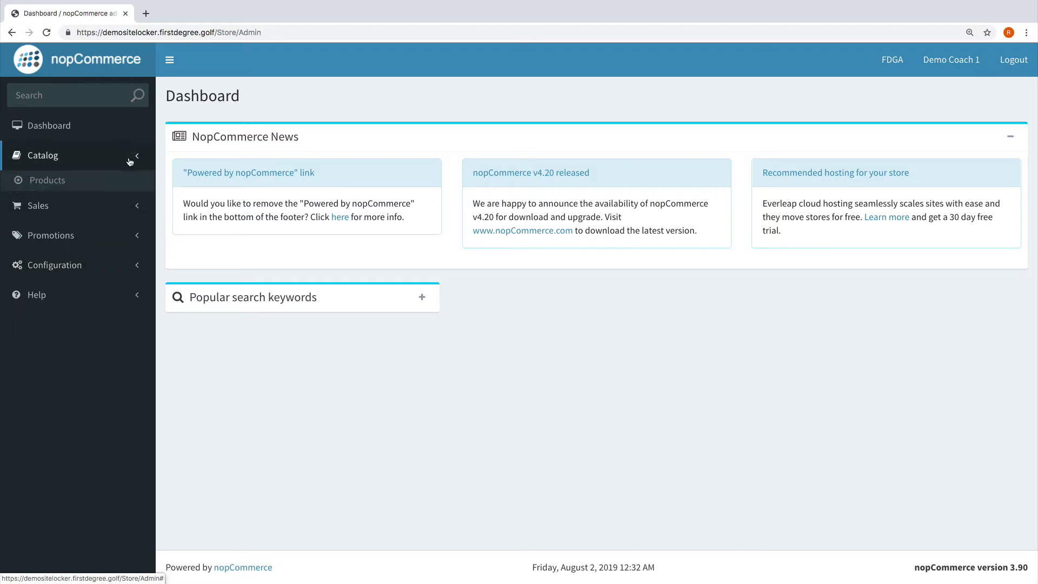
left_click(68, 204)
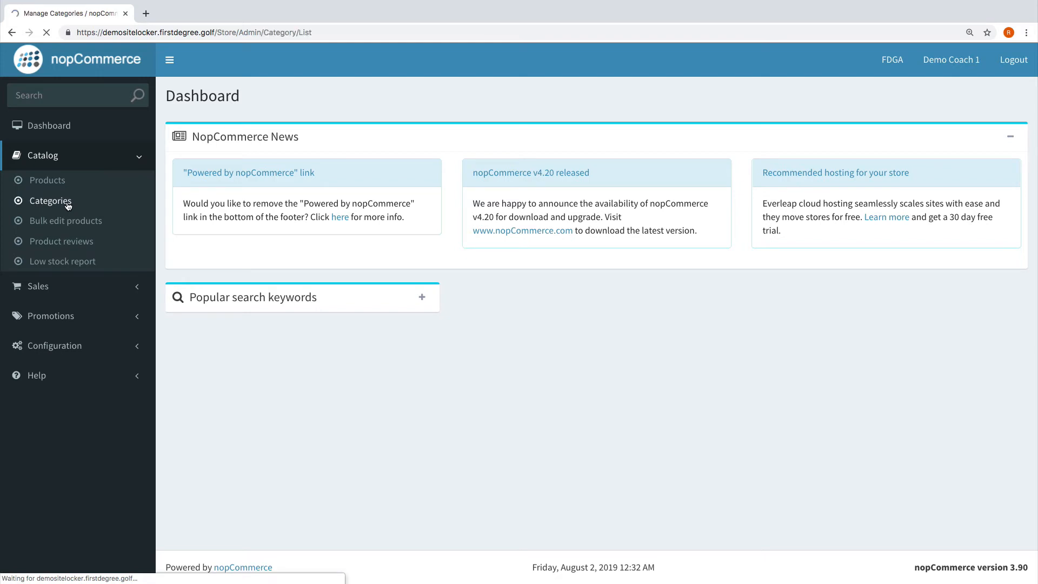
Enable showing the Gift Cards category on the home page and in the top menu, and save it.
scroll(306, 283, "down", 1)
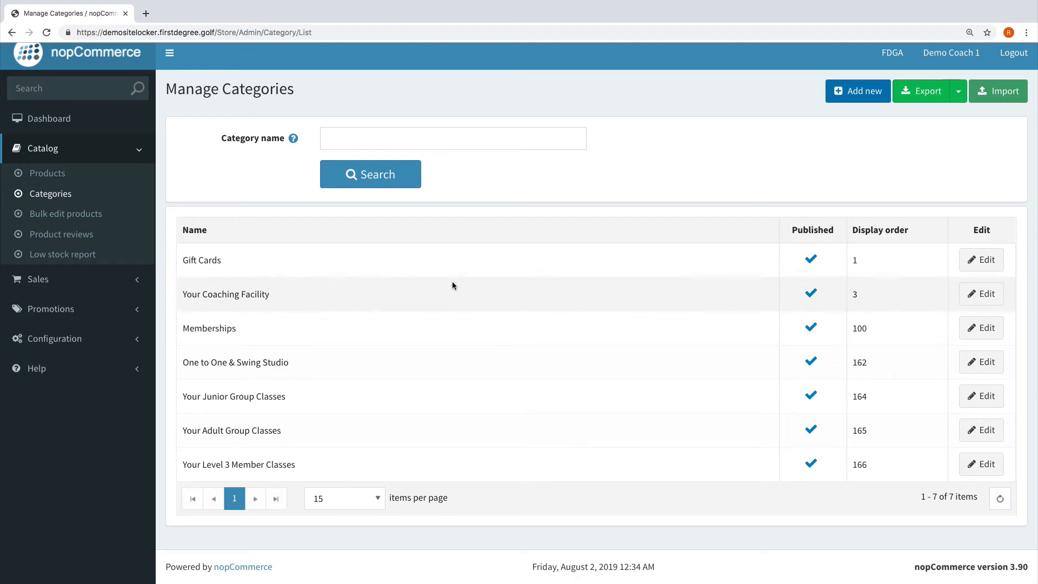
left_click(978, 259)
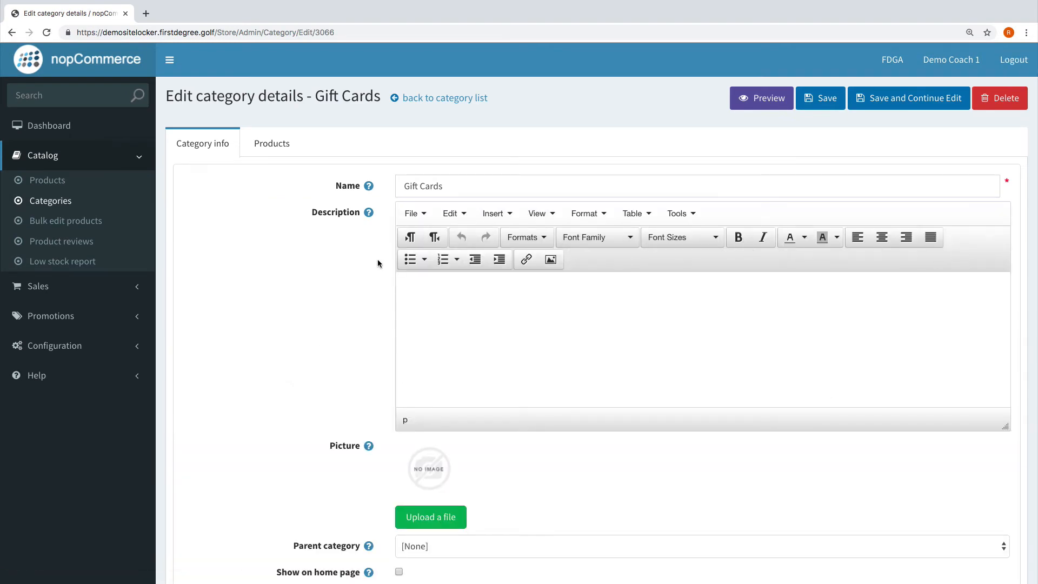
scroll(361, 282, "down", 3)
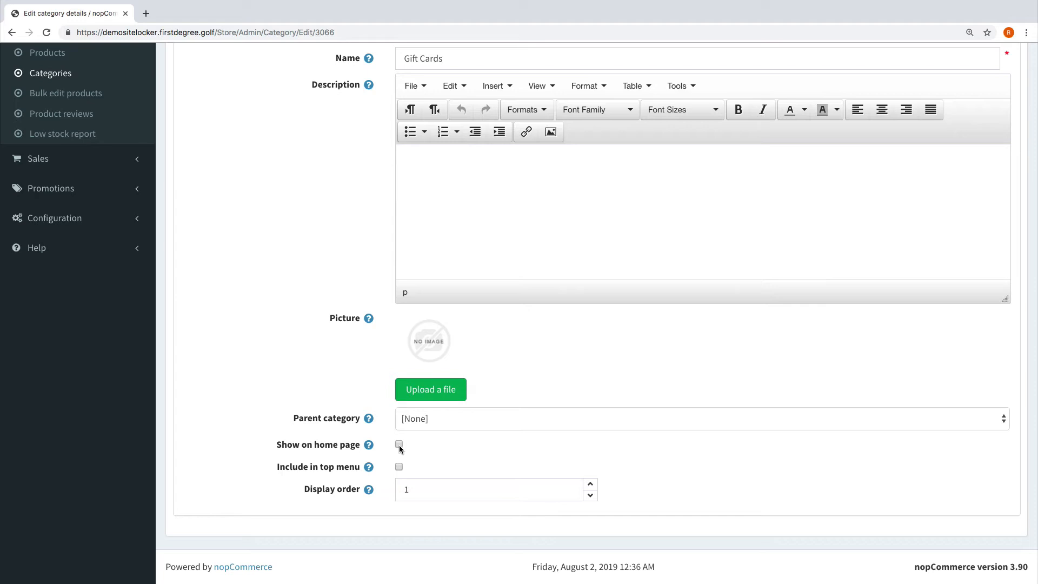
left_click(398, 467)
scroll(642, 359, "up", 3)
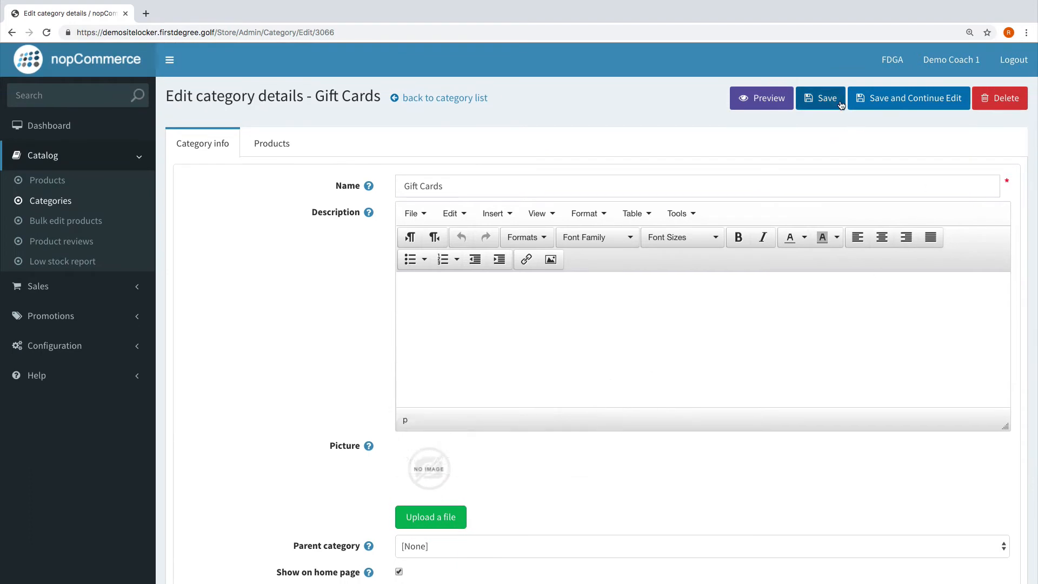
left_click(839, 104)
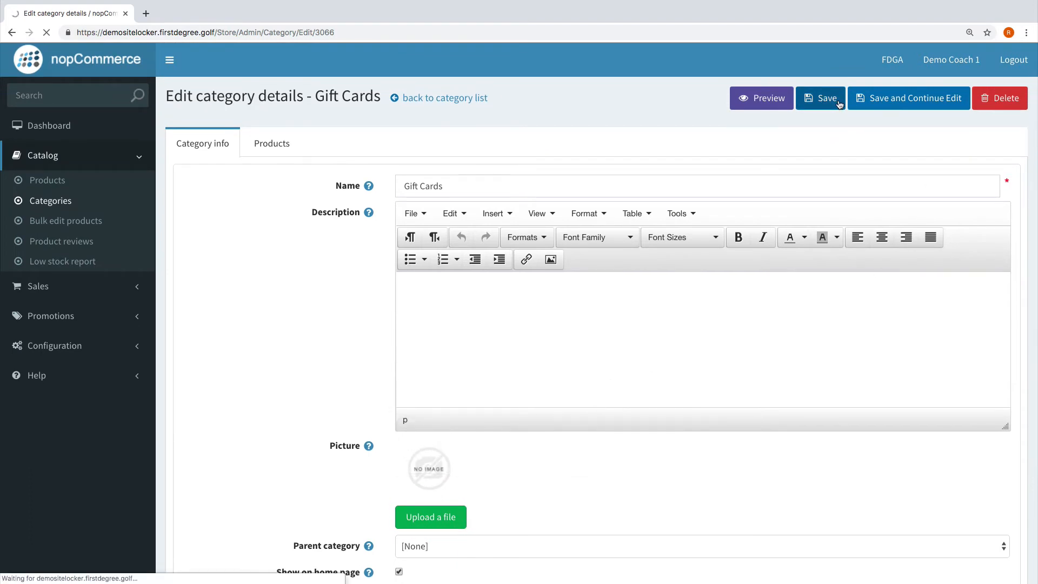
Enable showing the Your Coaching Facility category on the home page and in the top menu, and save it.
scroll(579, 313, "down", 1)
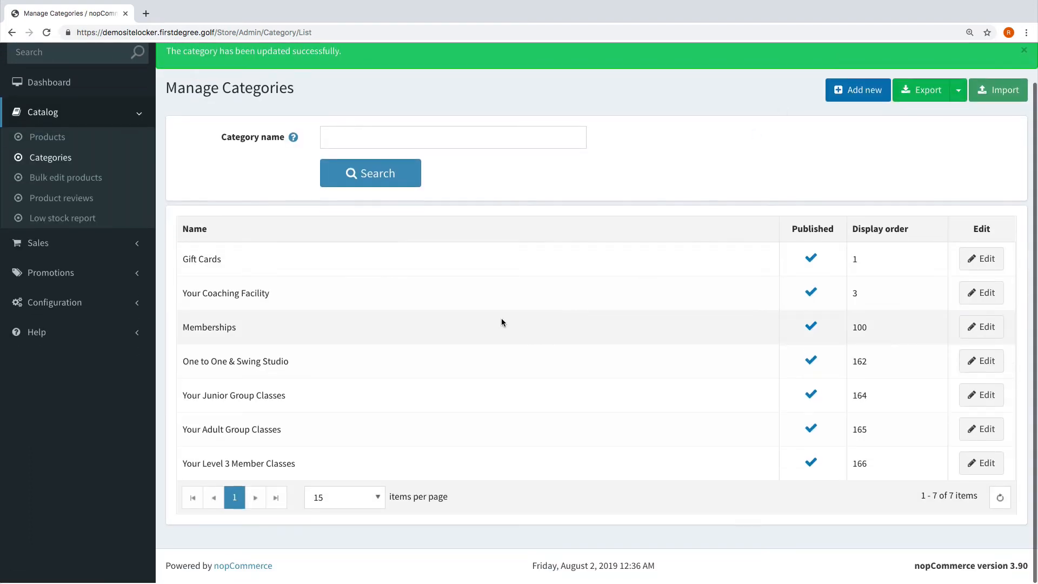
left_click(985, 298)
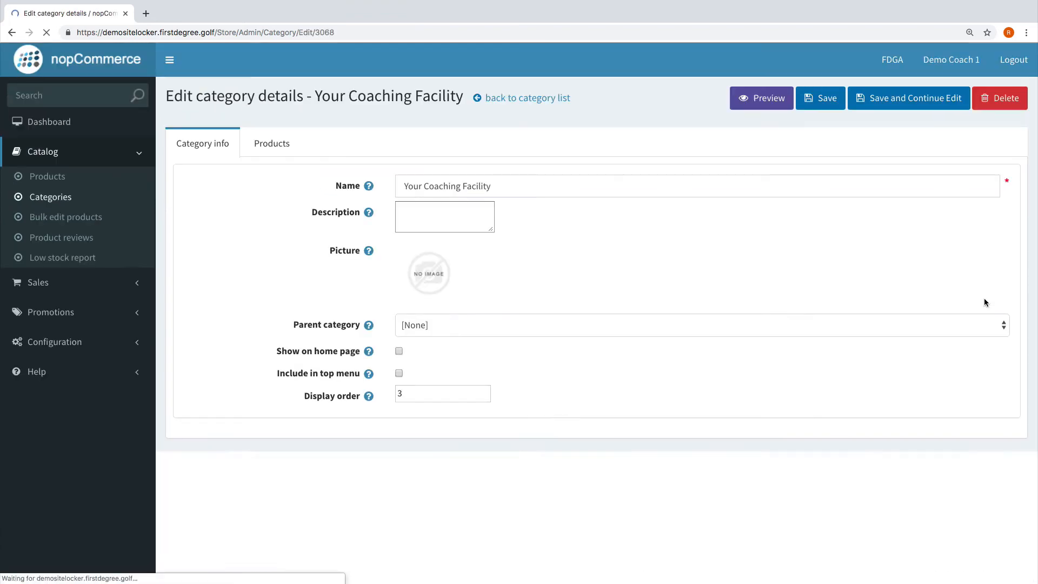
scroll(363, 364, "down", 3)
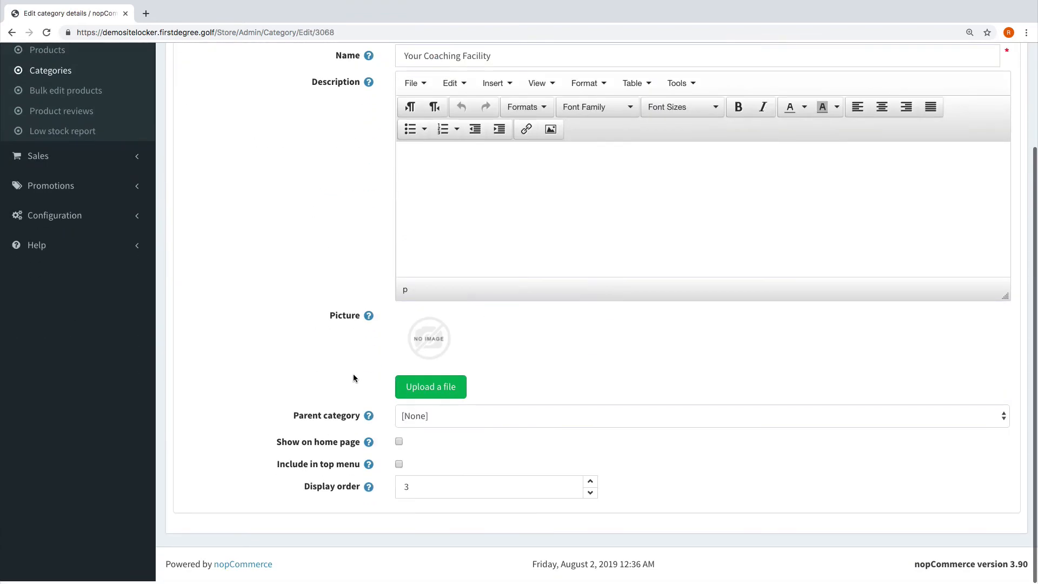
left_click(399, 445)
left_click(399, 466)
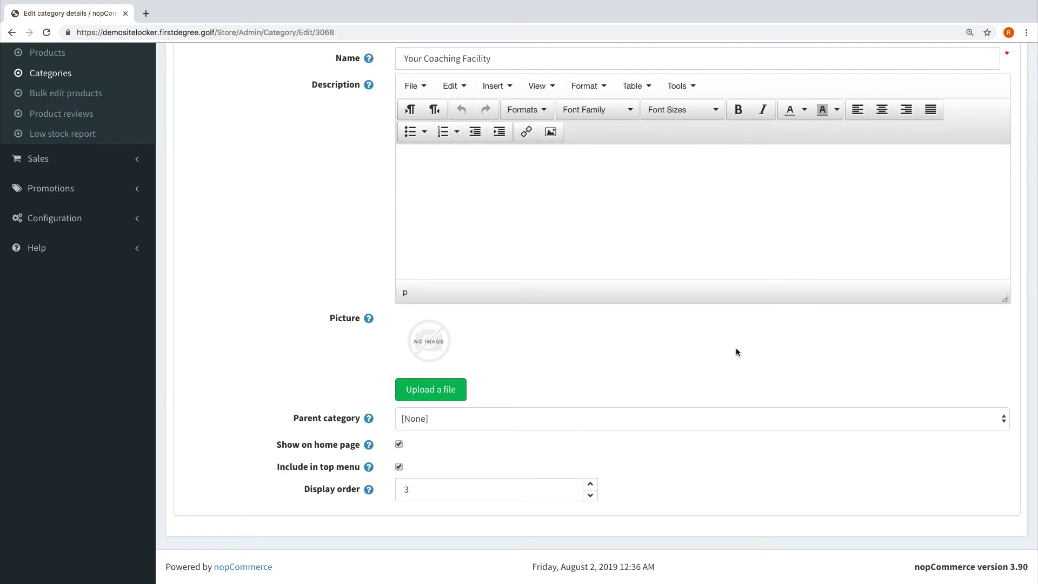
scroll(602, 393, "up", 3)
left_click(821, 100)
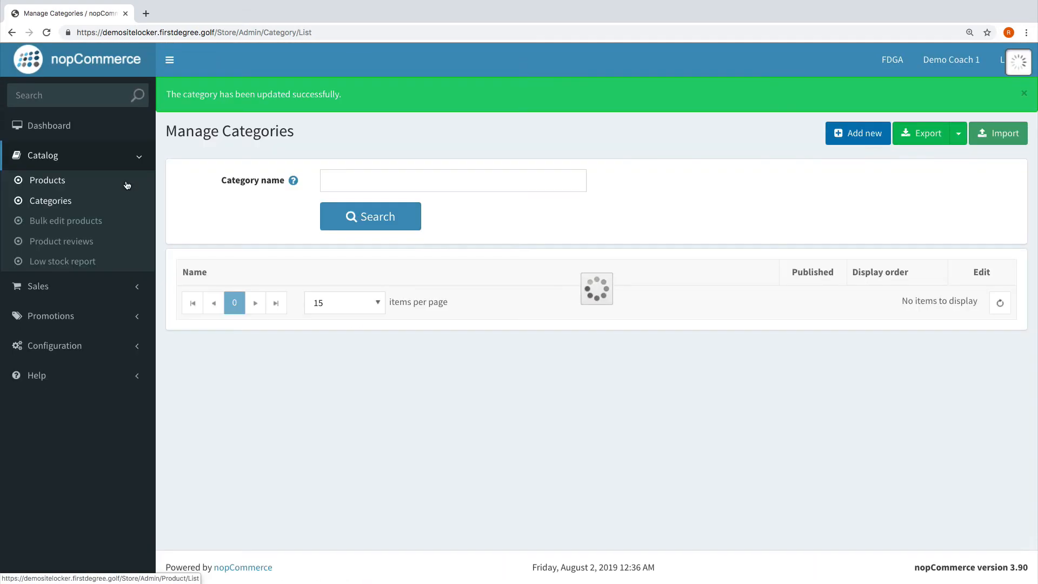
Enable showing the One to One & Swing Studio category on the home page and in the top menu, and save it.
scroll(642, 382, "down", 1)
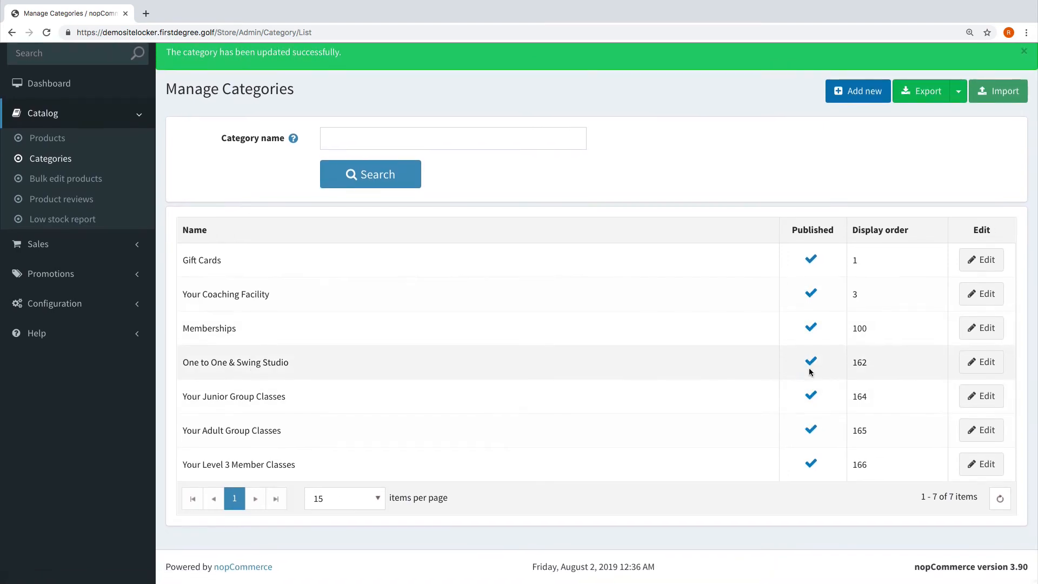
left_click(989, 371)
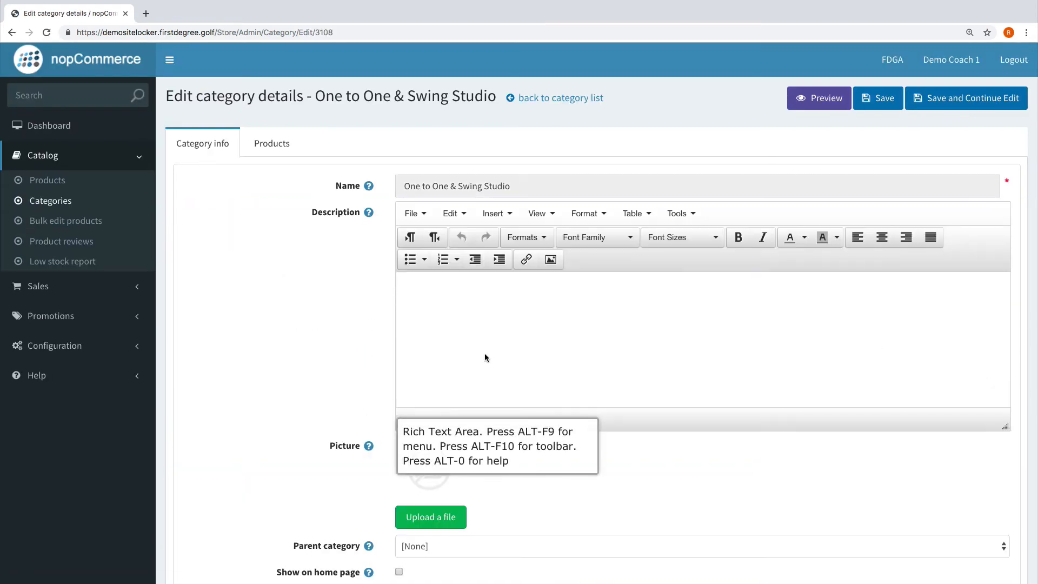
scroll(485, 353, "down", 3)
left_click(399, 444)
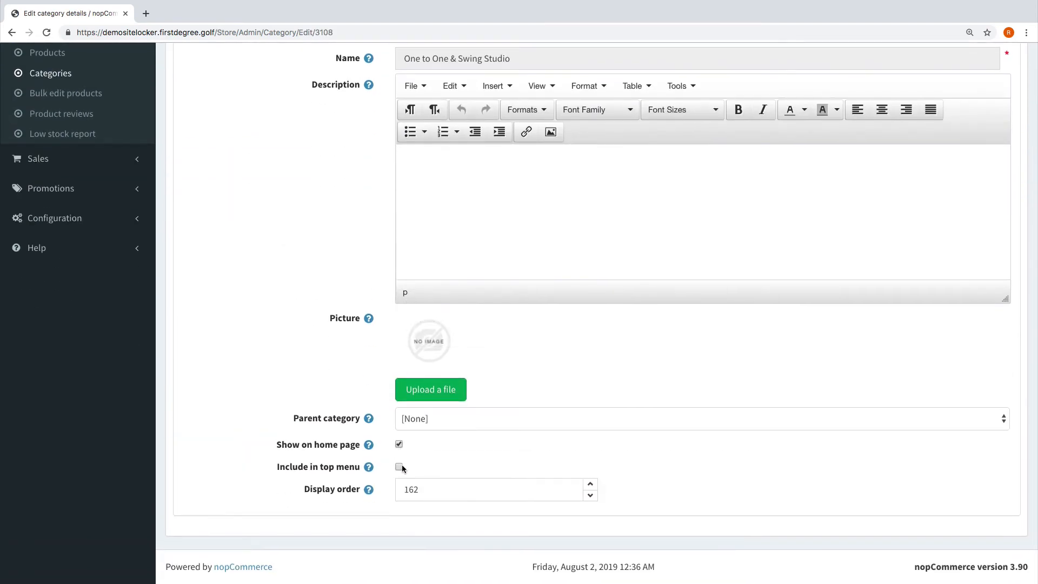
left_click(399, 466)
scroll(620, 415, "up", 3)
left_click(867, 98)
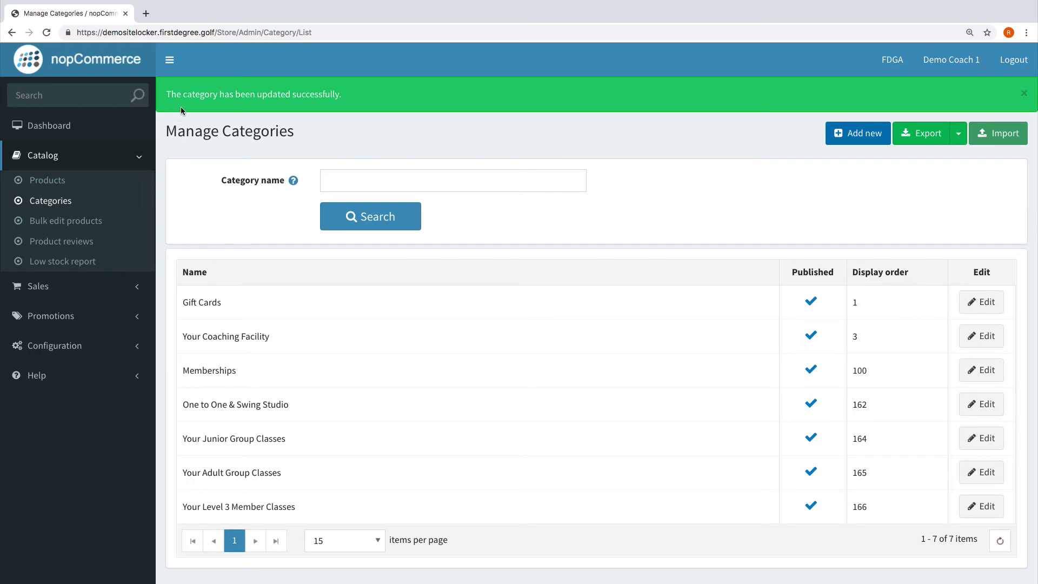
Switch to the public store page, reload it, and examine the categories in the top menu and on the home page.
key("ctrl+Left")
scroll(344, 107, "up", 2)
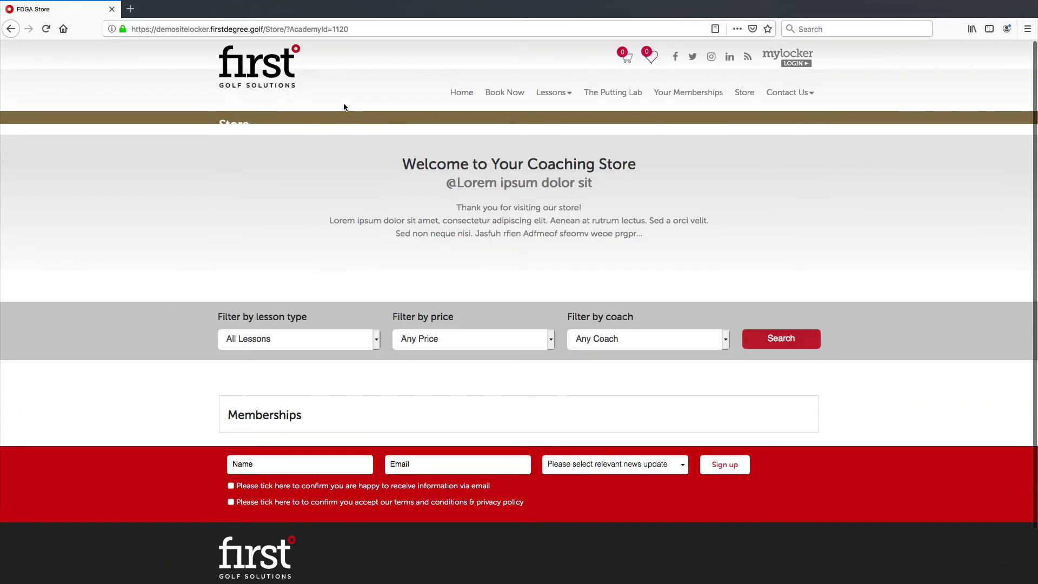
left_click(243, 29)
key("Return")
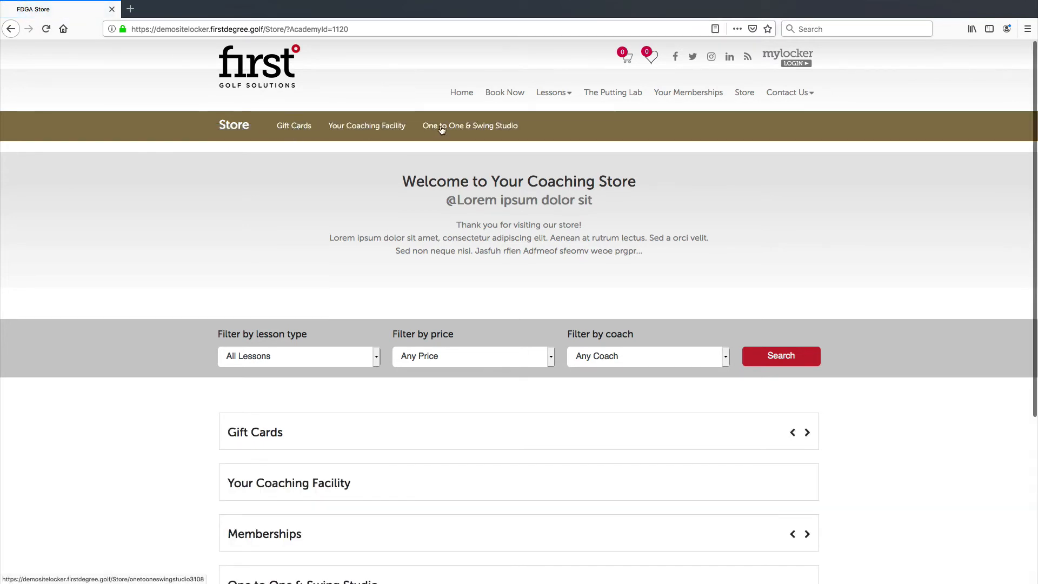
scroll(401, 164, "down", 3)
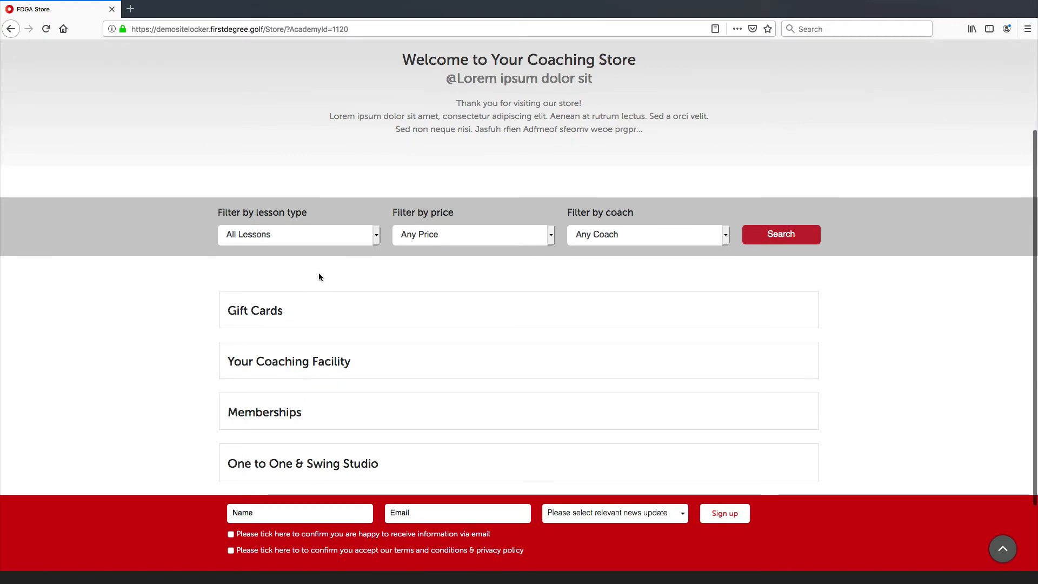
scroll(318, 274, "down", 2)
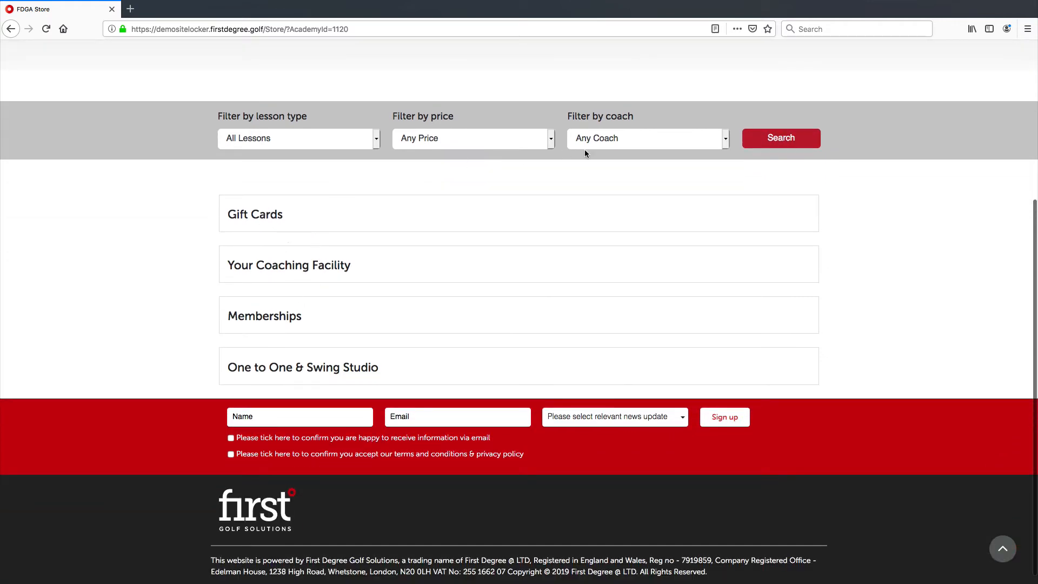
Try the store's lesson type filter with Gift Cards and Your Coaching Facility, and look through its other options.
left_click(550, 142)
left_click(544, 119)
left_click(358, 144)
left_click(358, 157)
scroll(319, 128, "up", 2)
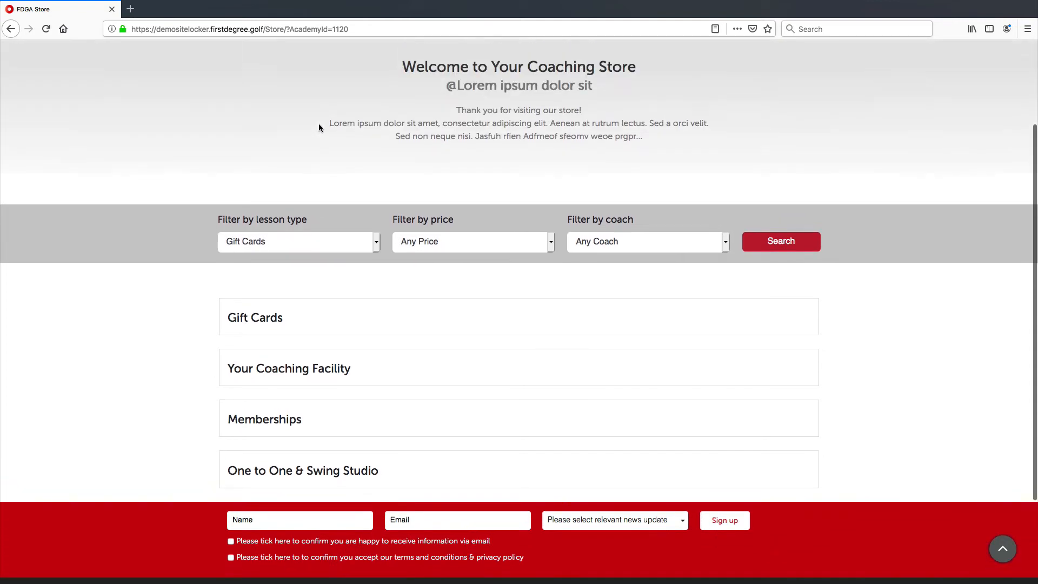
left_click(324, 249)
left_click(322, 255)
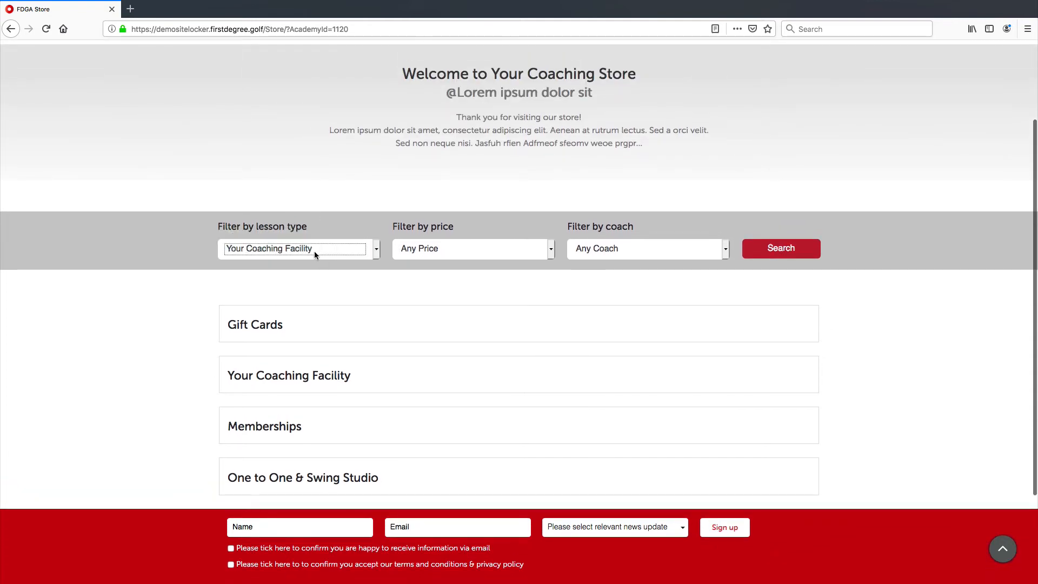
left_click(313, 250)
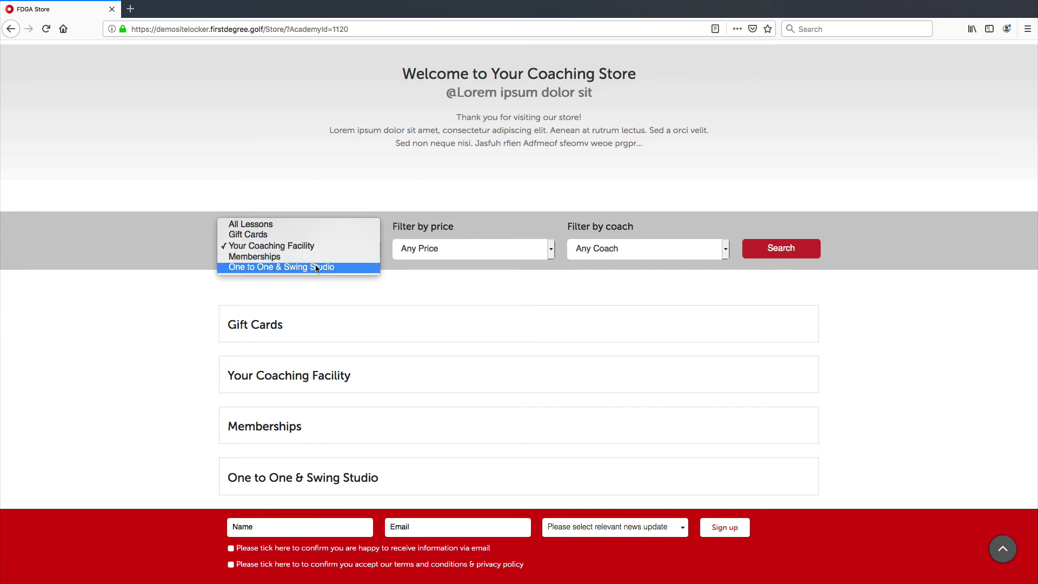
left_click(454, 274)
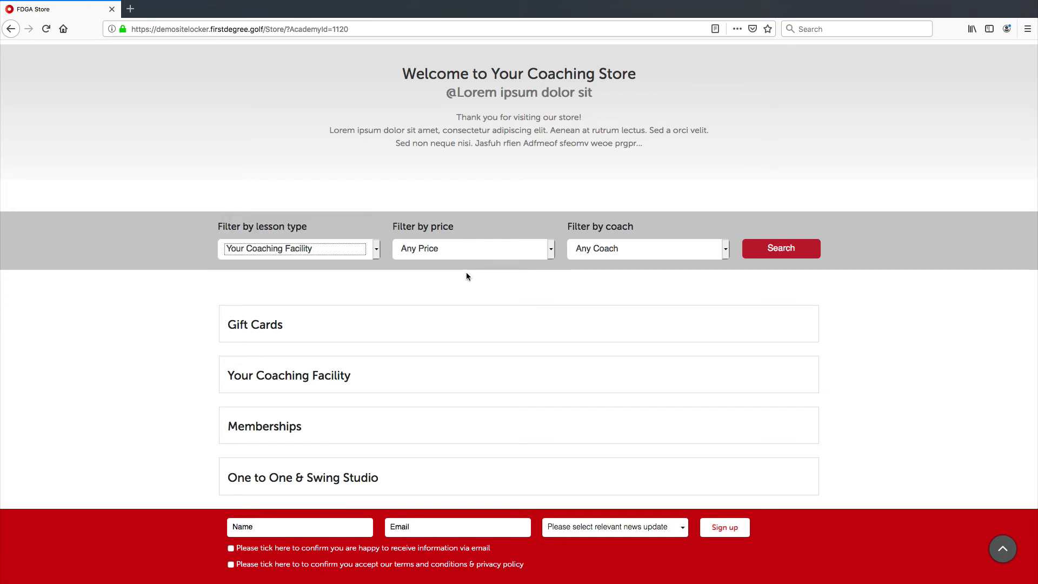
Look through the price ranges of the store's price filter and choose £0.00 - £10.00.
left_click(556, 250)
left_click(551, 251)
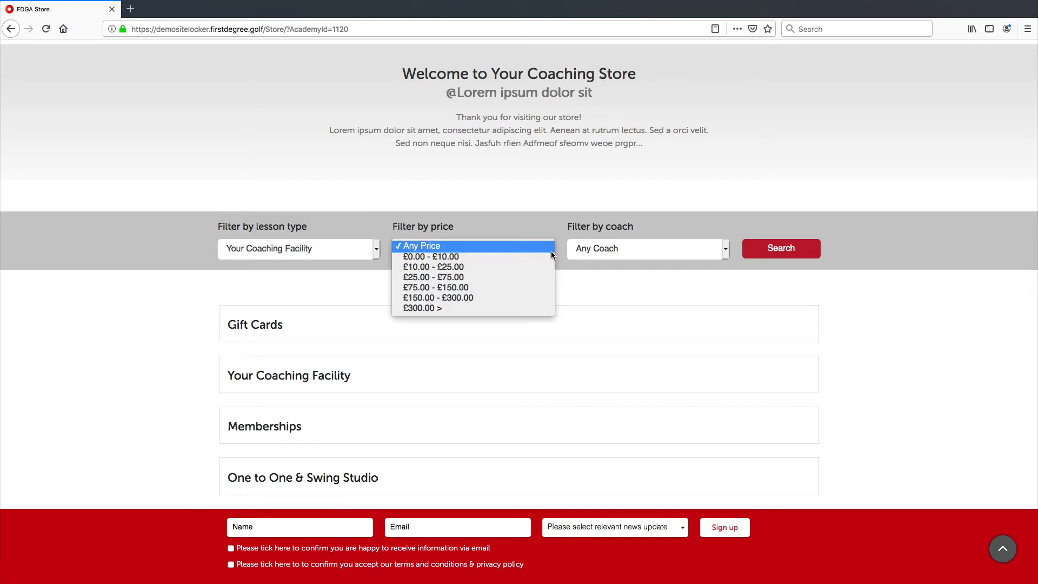
left_click(550, 251)
left_click(492, 253)
left_click(493, 253)
left_click(492, 252)
left_click(492, 251)
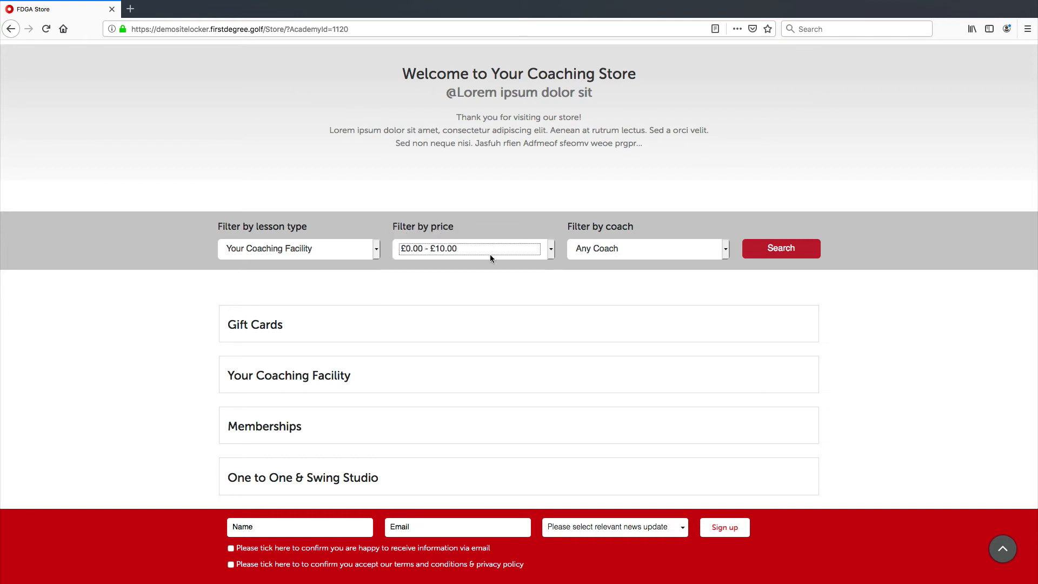
left_click(491, 254)
left_click(496, 250)
Choose Demo Club Fitter in the store's coach filter and look through the other coaches offered.
left_click(603, 265)
left_click(624, 249)
left_click(624, 252)
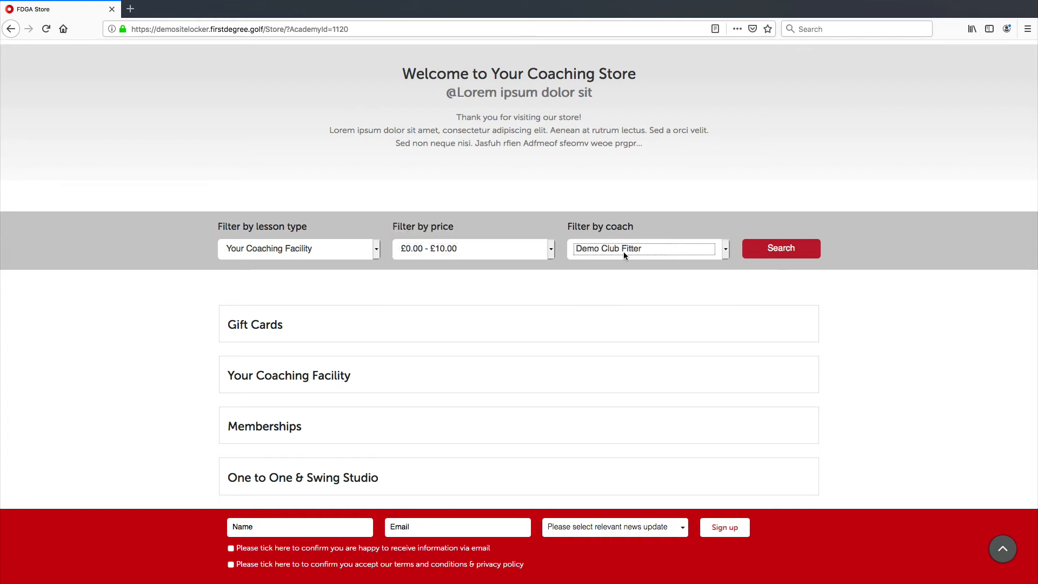
left_click(624, 251)
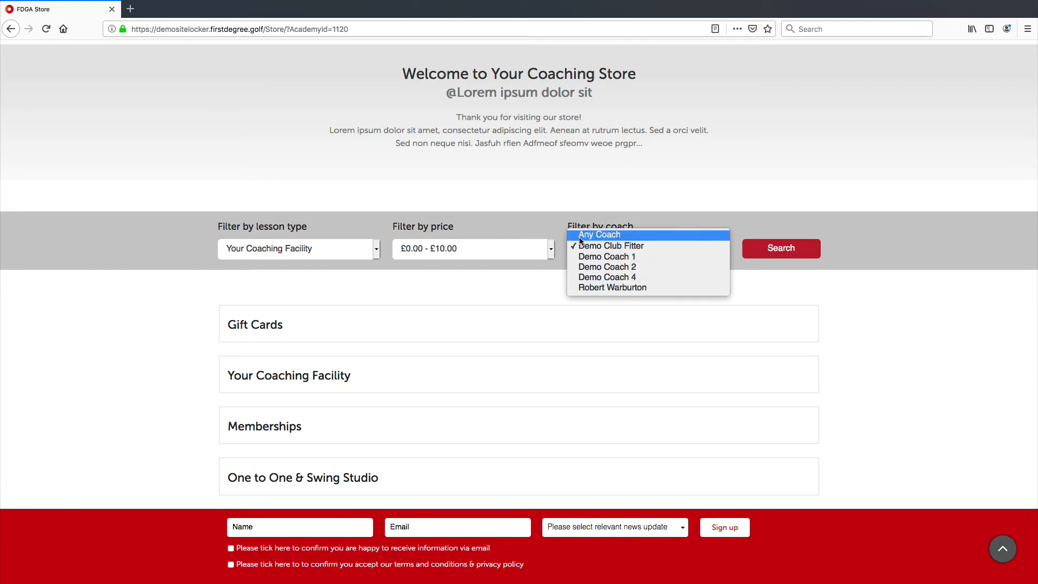
left_click(532, 276)
Review the store page's category menu and category sections, and highlight the welcome text.
scroll(535, 322, "up", 3)
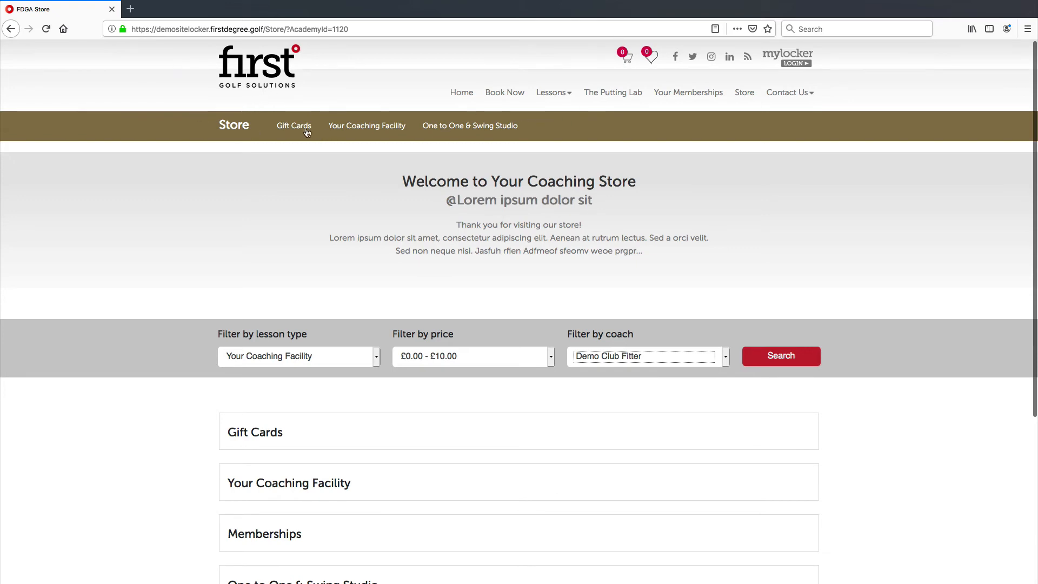
scroll(290, 201, "down", 3)
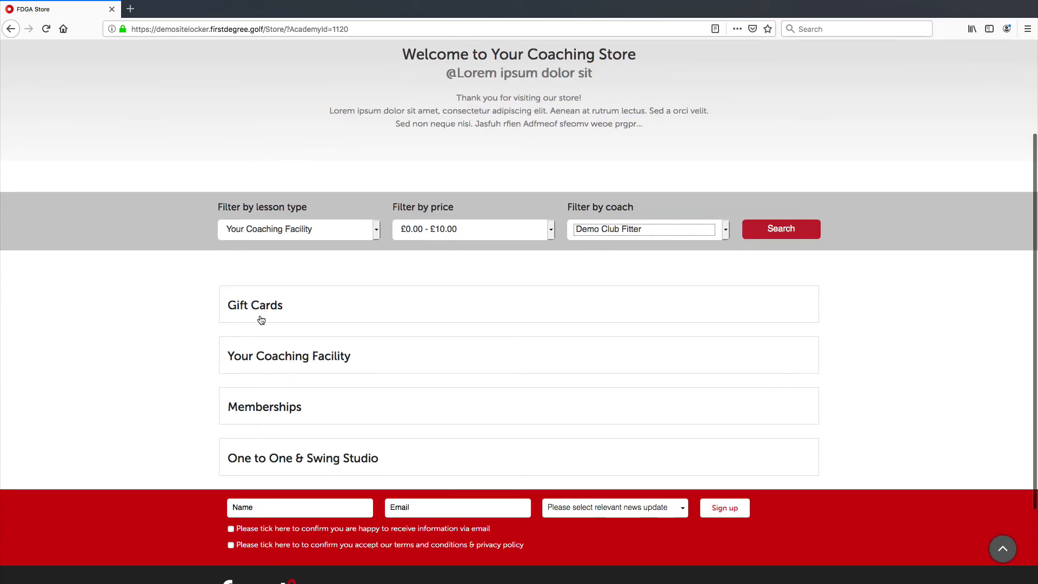
scroll(261, 320, "up", 3)
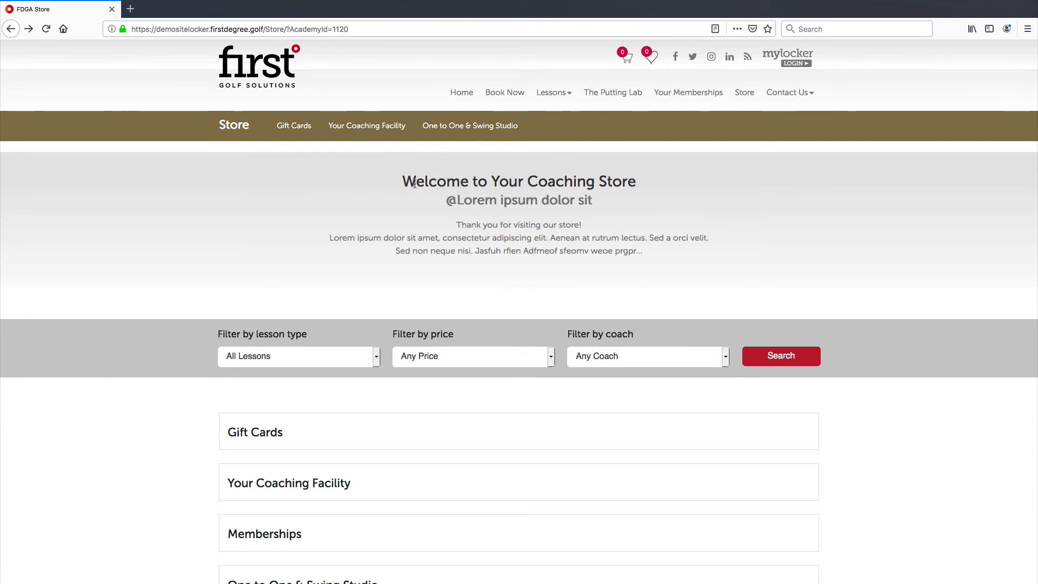
left_click_drag(403, 180, 642, 251)
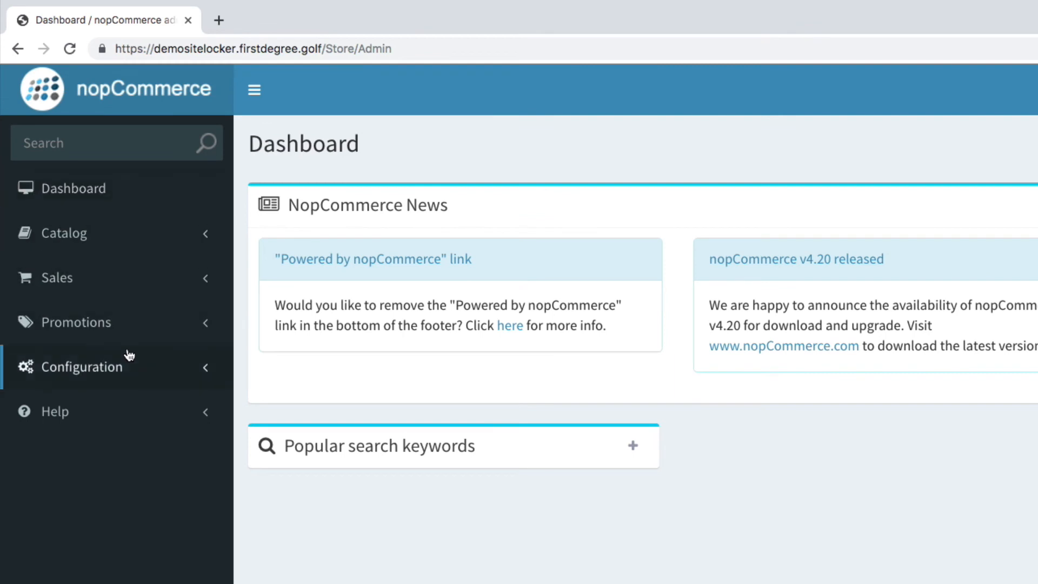
In the nopCommerce administration, open the Nivo Slider widget's configuration and look over its picture slots.
left_click(133, 372)
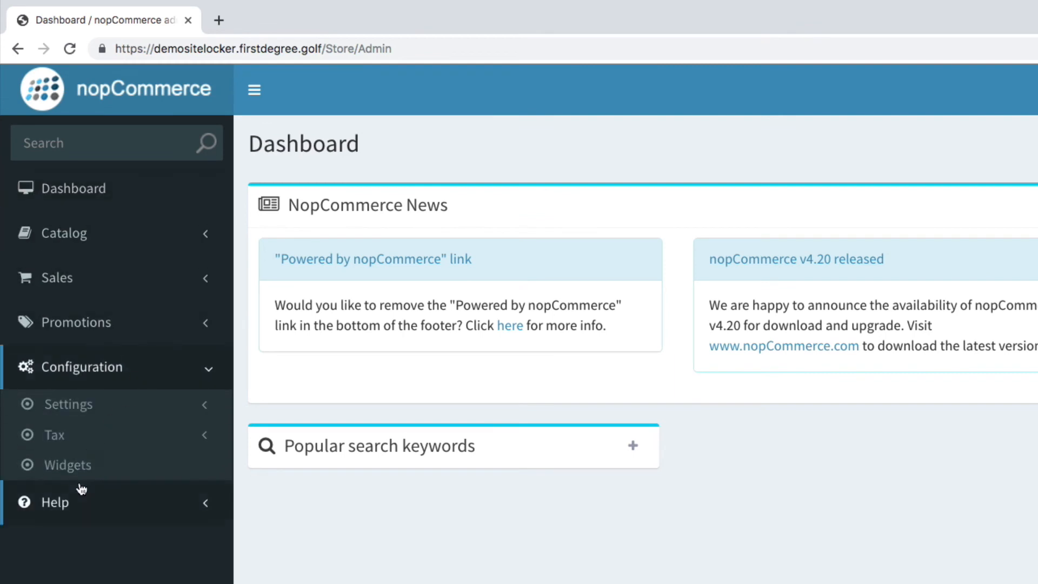
left_click(81, 471)
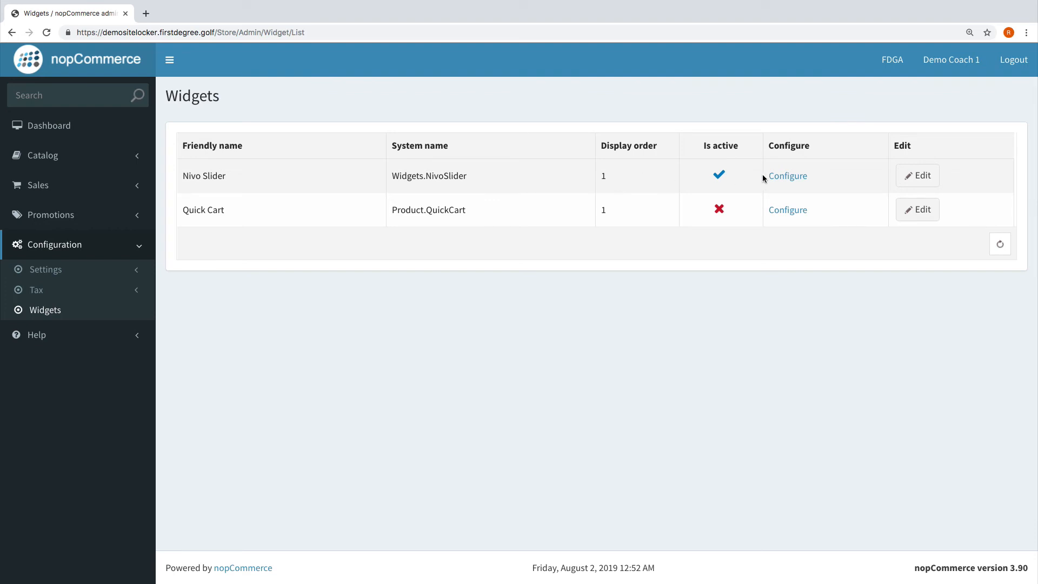
left_click(800, 183)
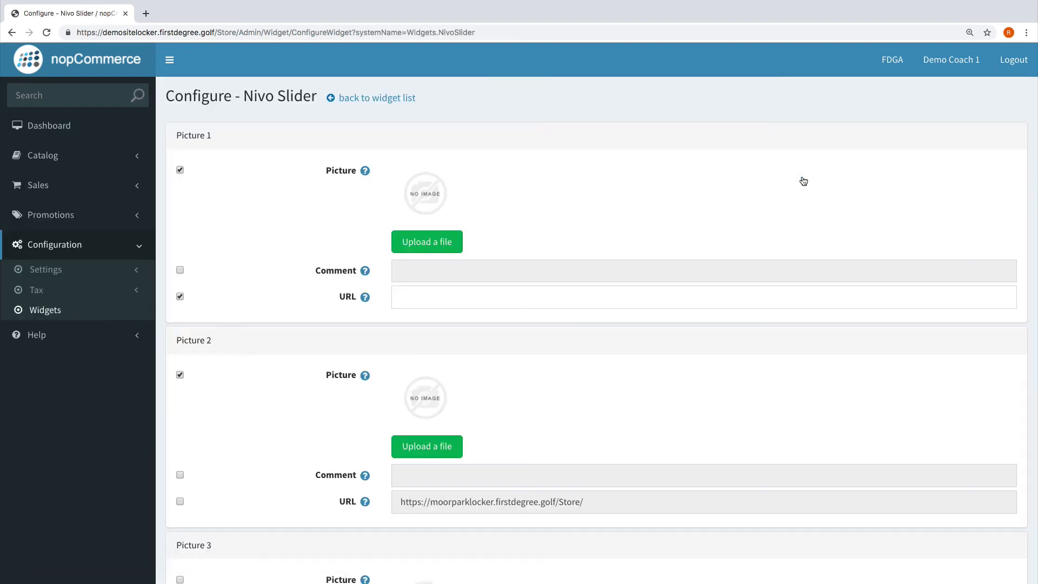
scroll(631, 204, "down", 12)
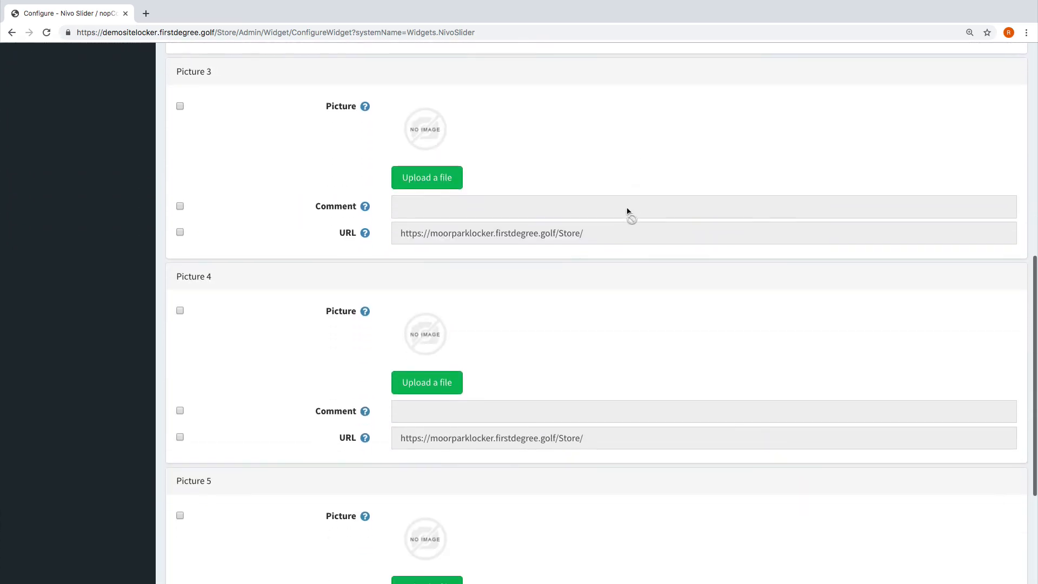
scroll(626, 210, "up", 12)
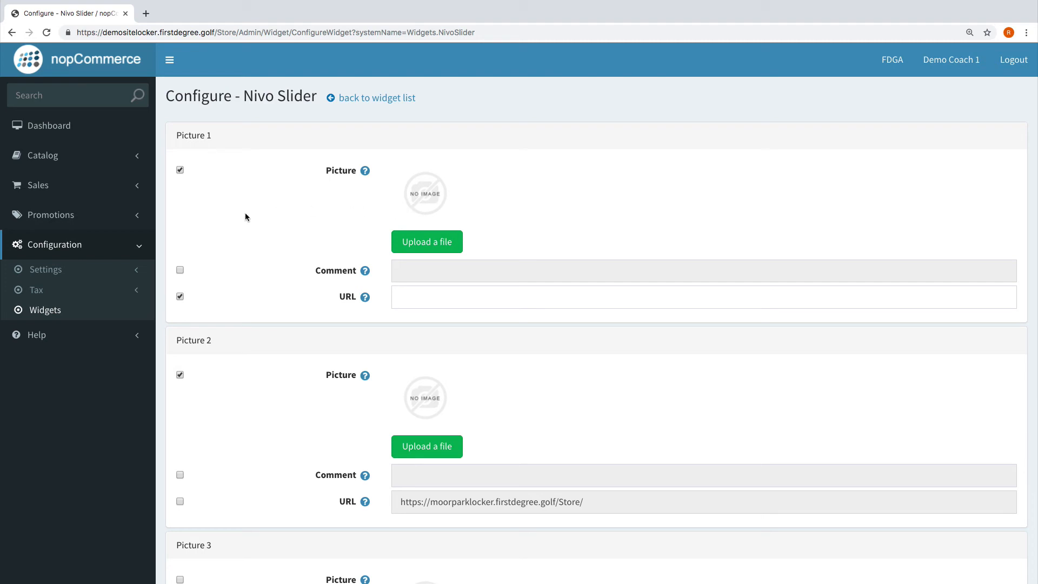
Disable the store-specific settings for Picture 1's picture and URL and for Picture 2's picture.
scroll(324, 230, "down", 1)
left_click(180, 133)
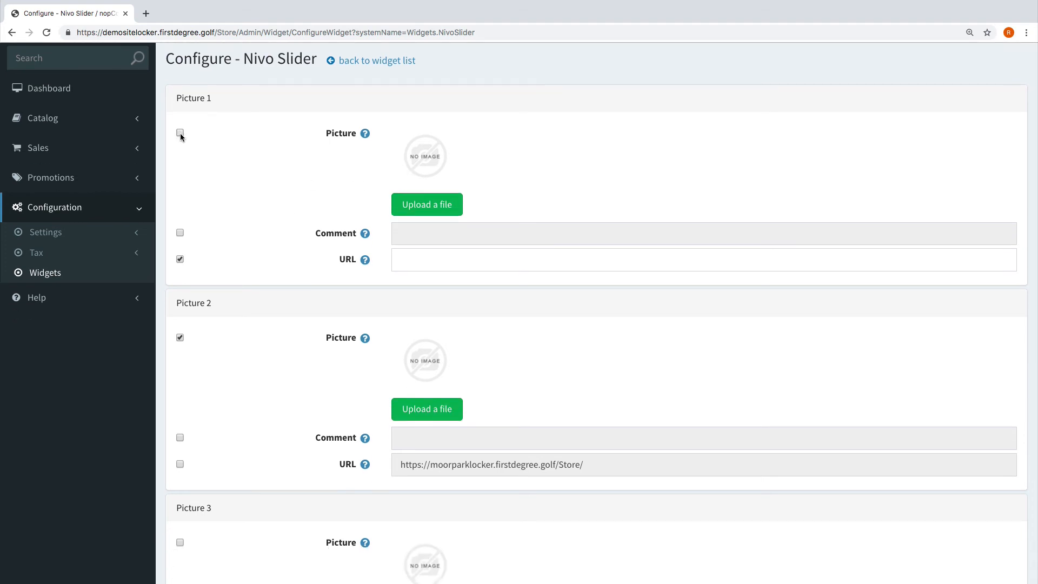
left_click(180, 258)
scroll(245, 252, "down", 4)
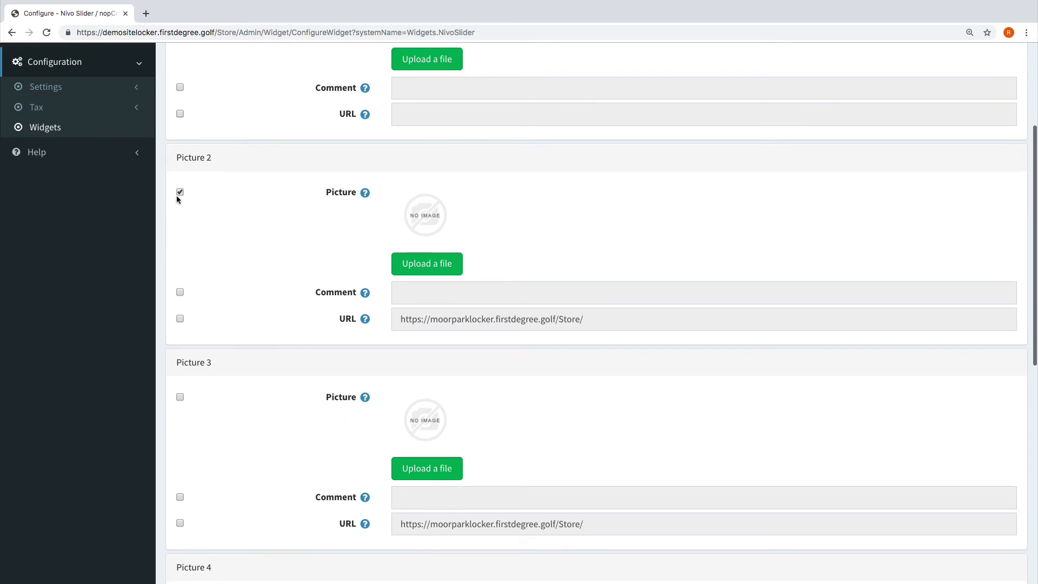
left_click(180, 192)
scroll(226, 238, "up", 5)
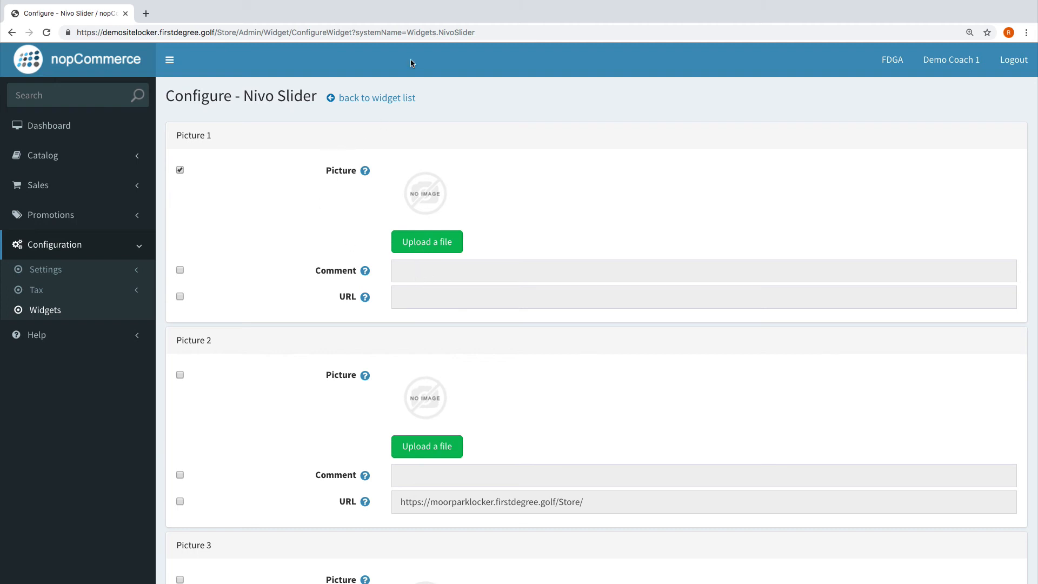
Upload "Store Banner - Training .jpg" from the Store Setup folder as the slider's Picture 1.
left_click(419, 241)
left_click(498, 37)
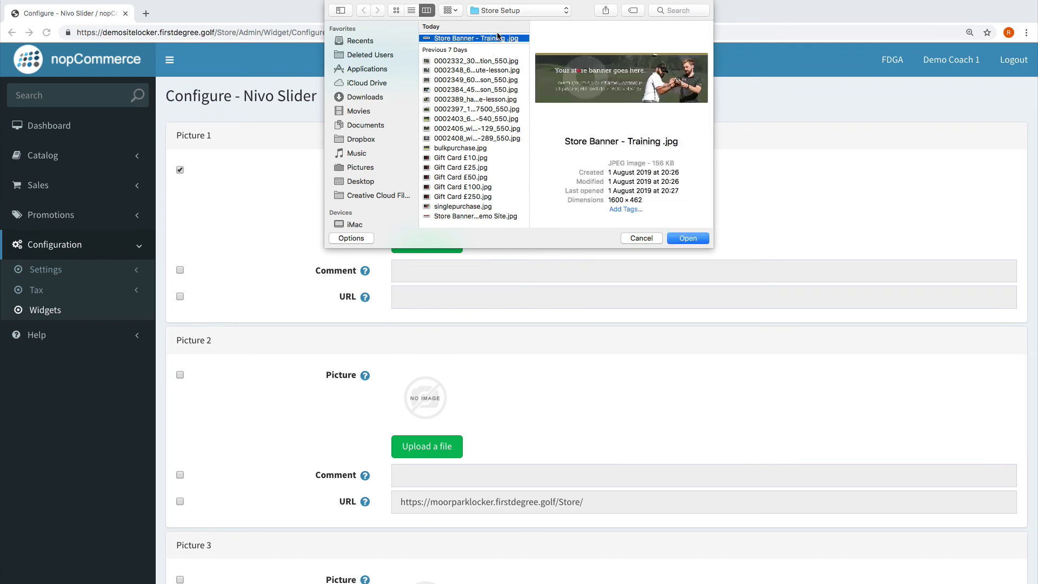
left_click(688, 238)
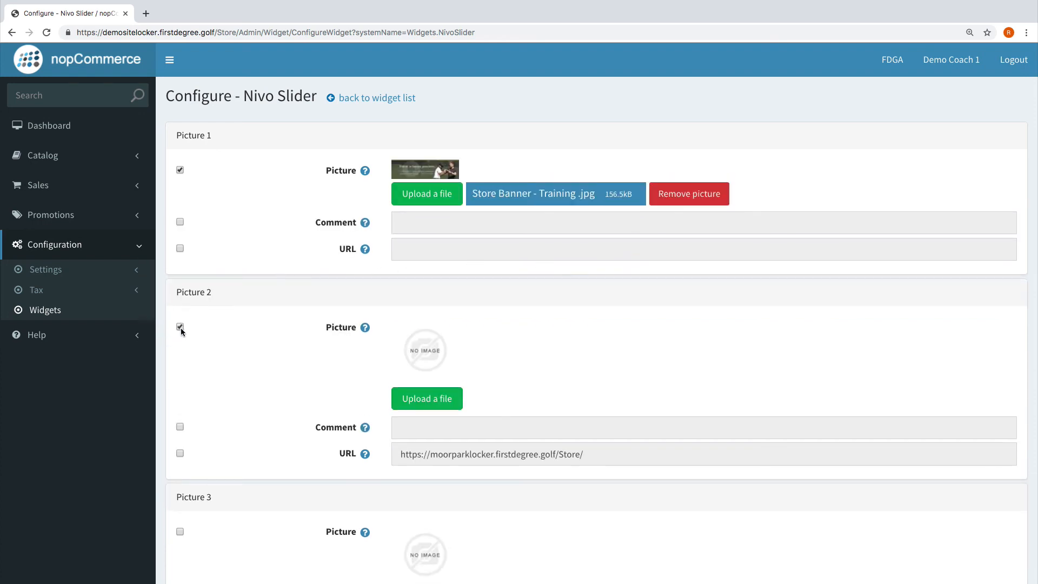
Upload "Store Banner - Training .jpg" as the slider's Picture 2 as well.
left_click(426, 408)
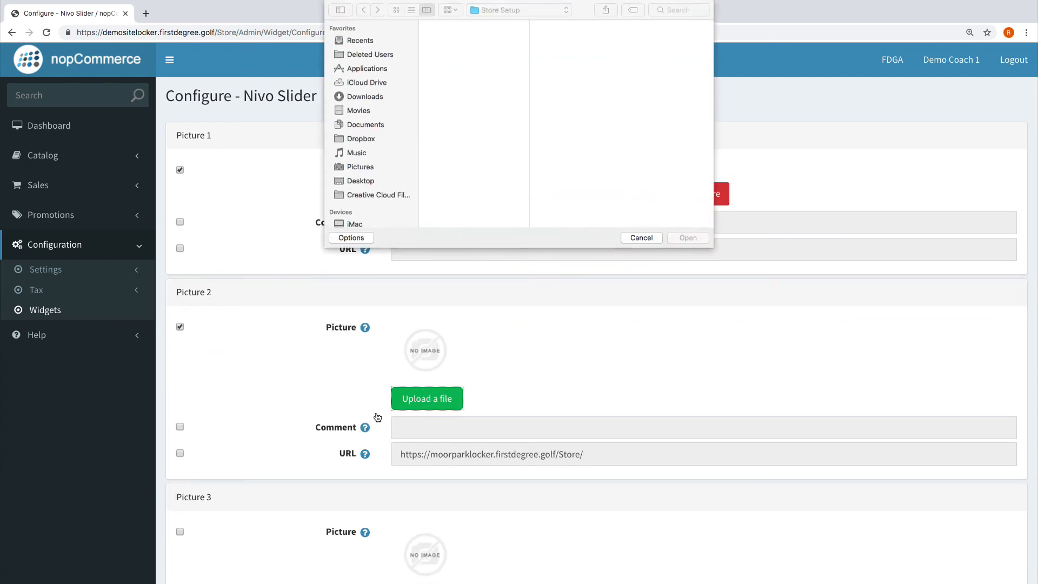
left_click(464, 38)
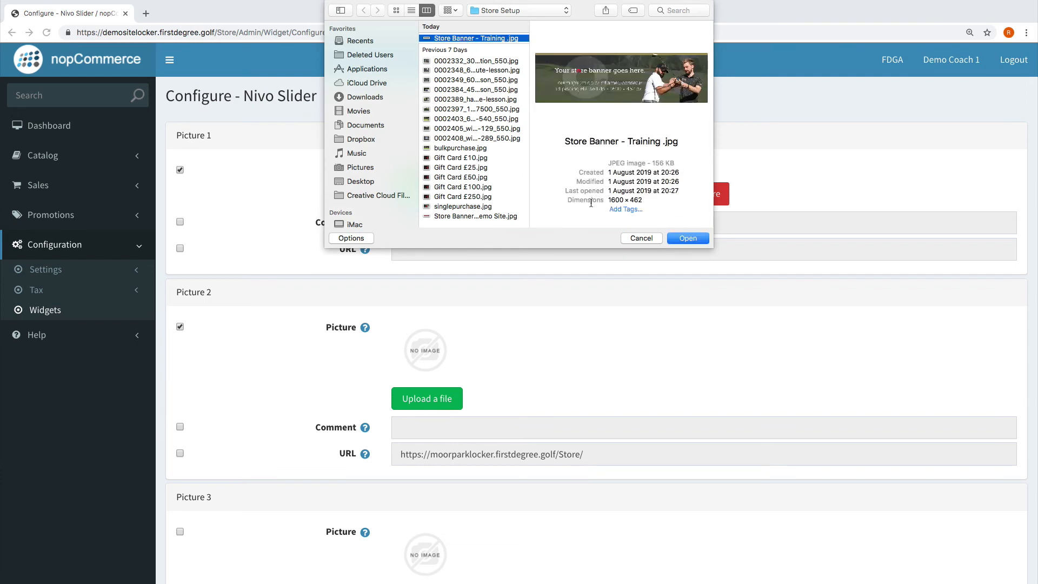
left_click(676, 239)
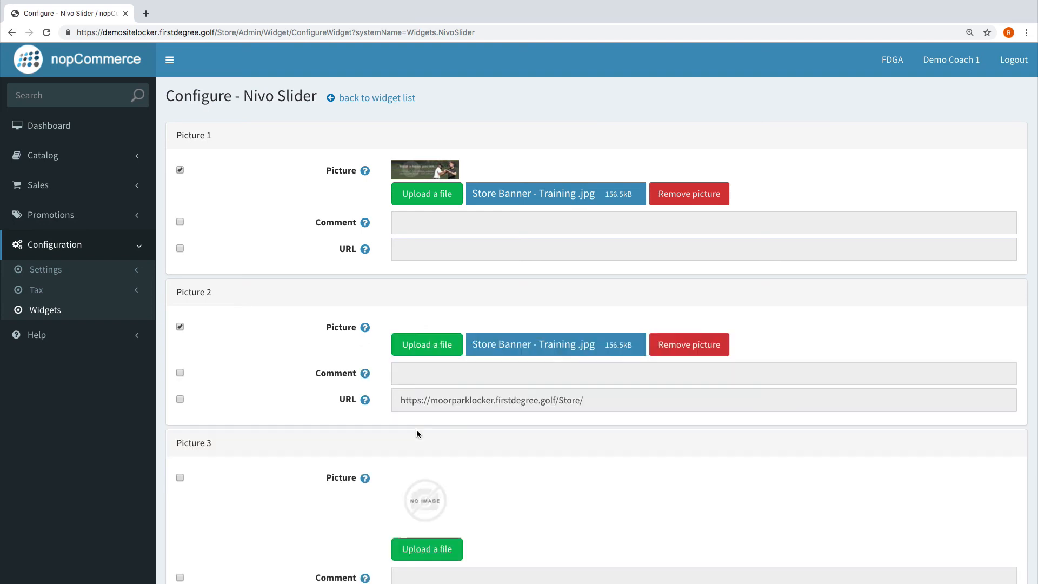
Enable Picture 2's URL for editing and clear the address it contains.
left_click(180, 405)
left_click_drag(583, 406, 401, 406)
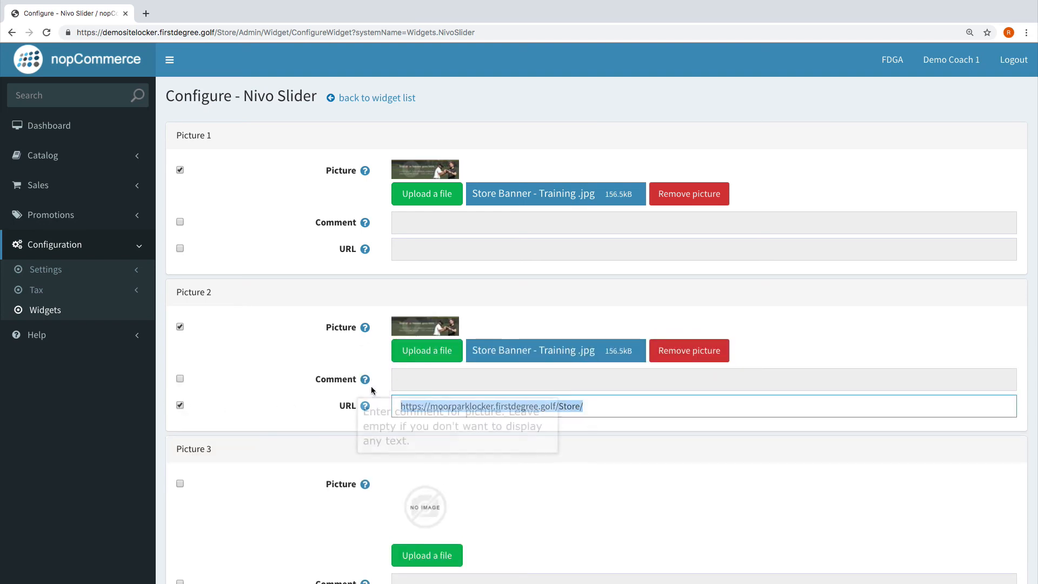
key("BackSpace")
left_click(297, 411)
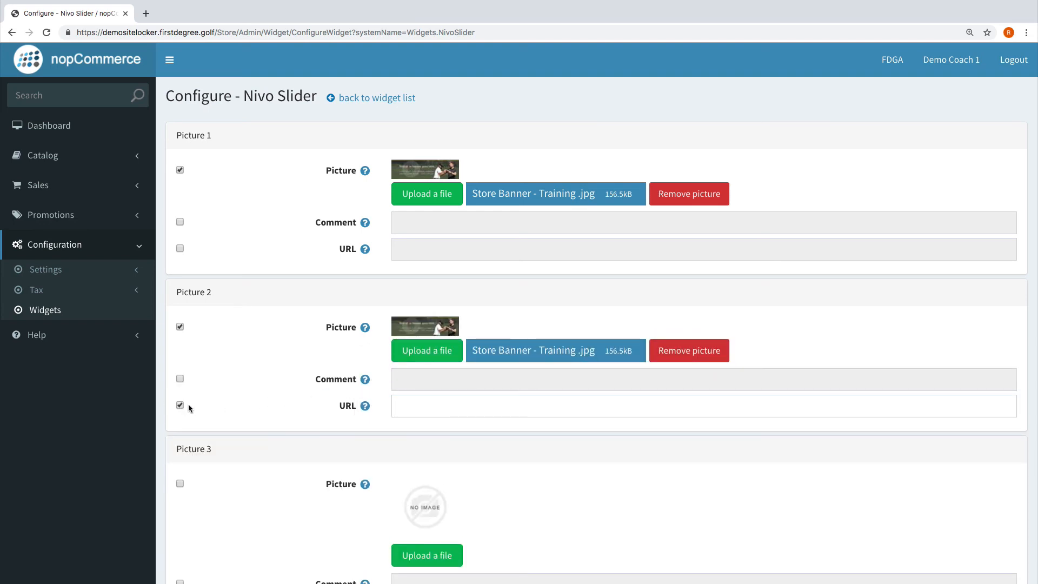
left_click(180, 379)
left_click(424, 381)
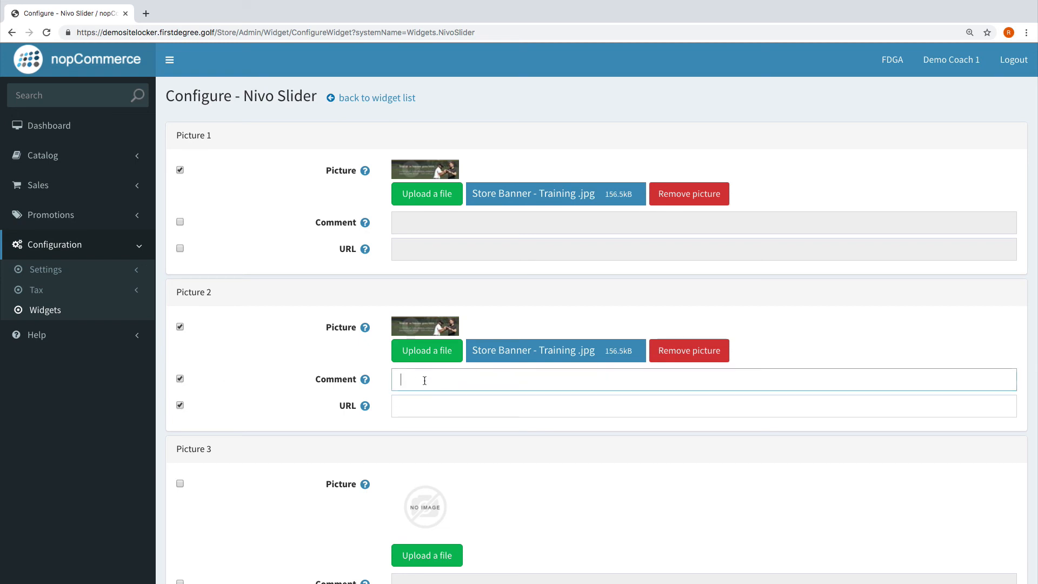
left_click(181, 378)
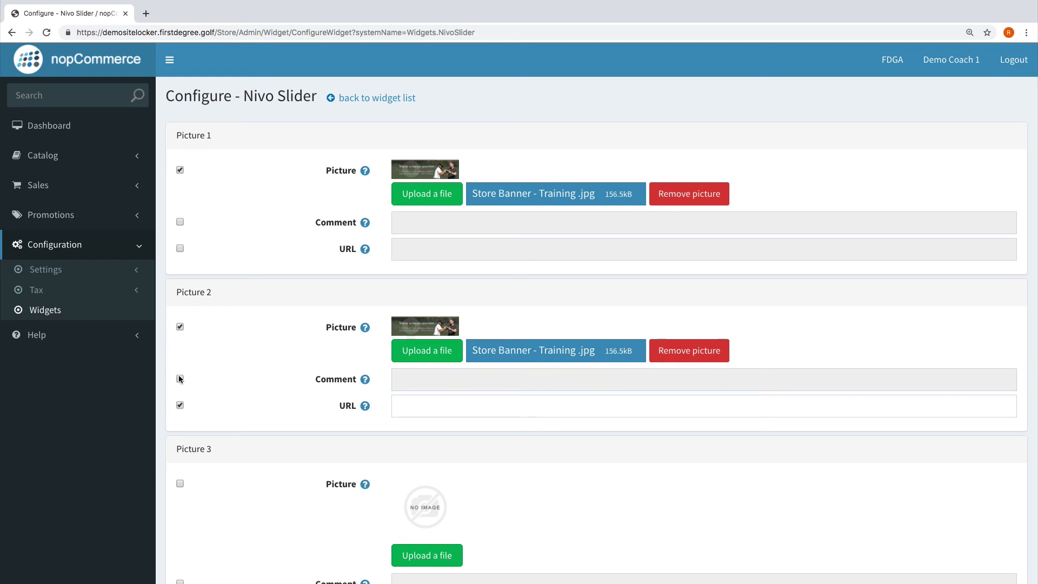
Disable the store-specific URL setting for Picture 2 and save the slider configuration.
left_click(180, 406)
scroll(252, 415, "down", 6)
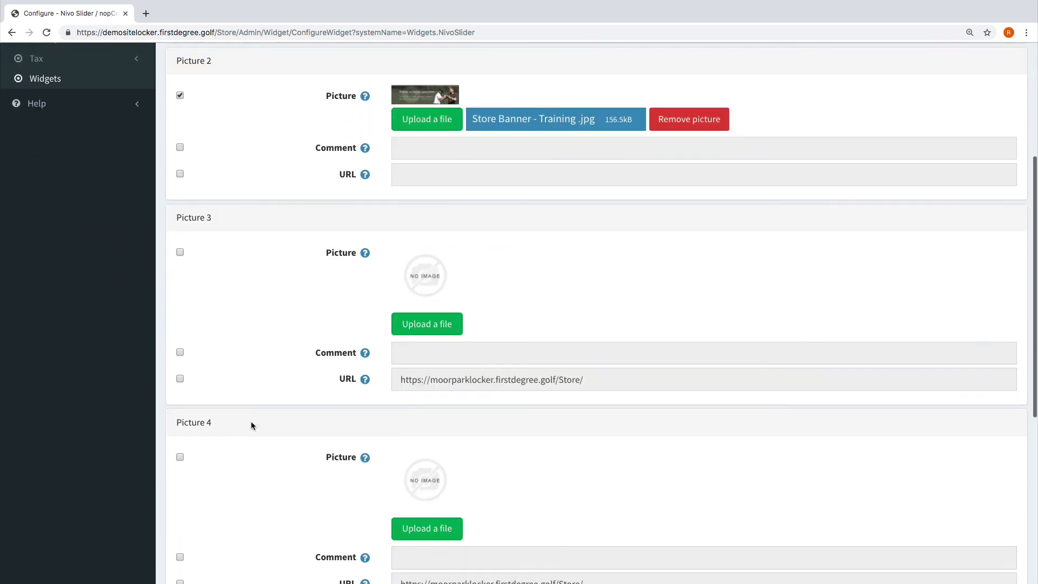
scroll(244, 429, "down", 1)
scroll(245, 429, "up", 6)
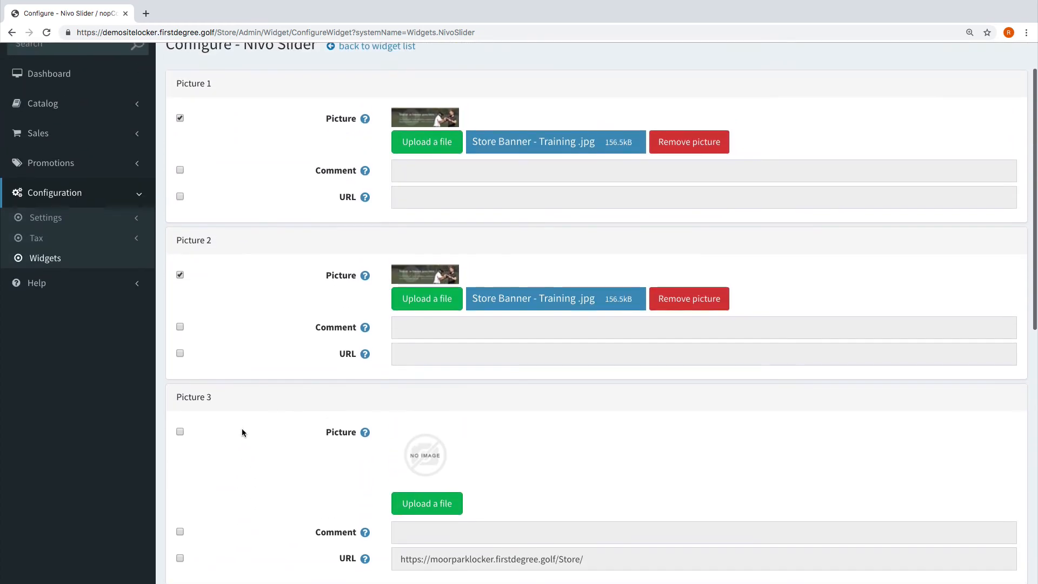
scroll(241, 428, "down", 9)
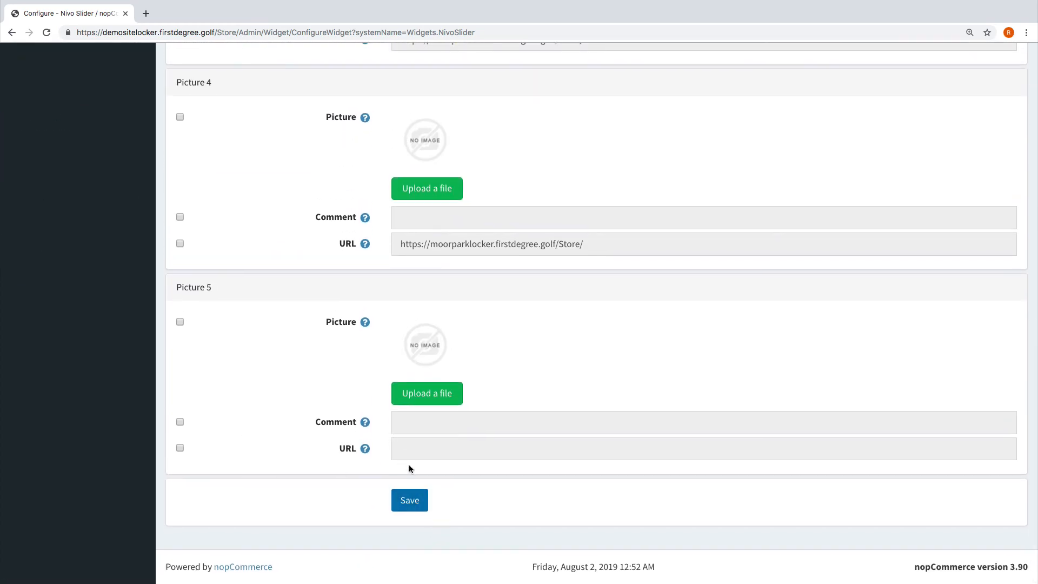
left_click(412, 500)
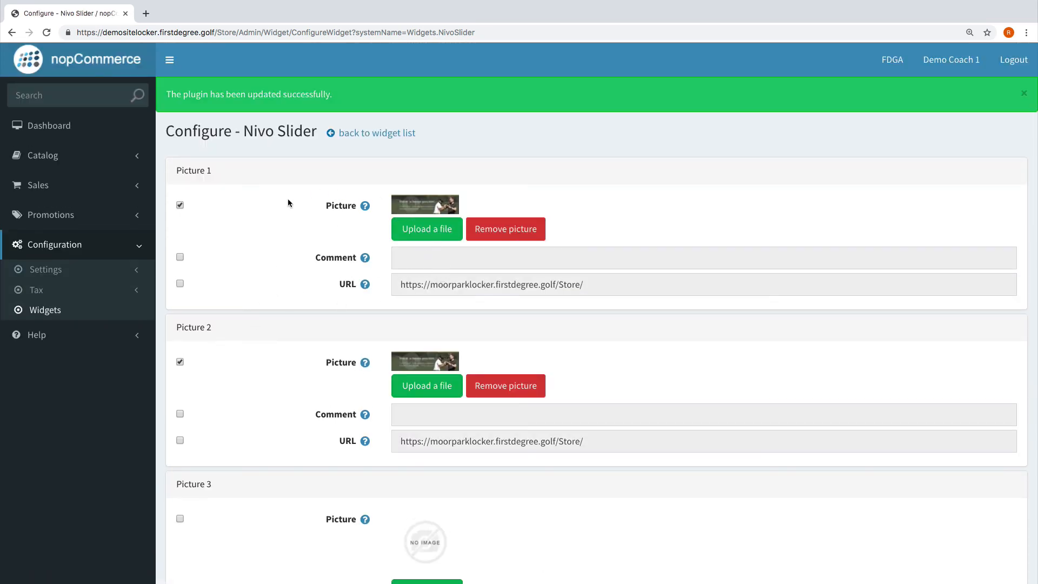
Enable the store-specific URL for Picture 1 and clear the address it contains.
left_click(180, 283)
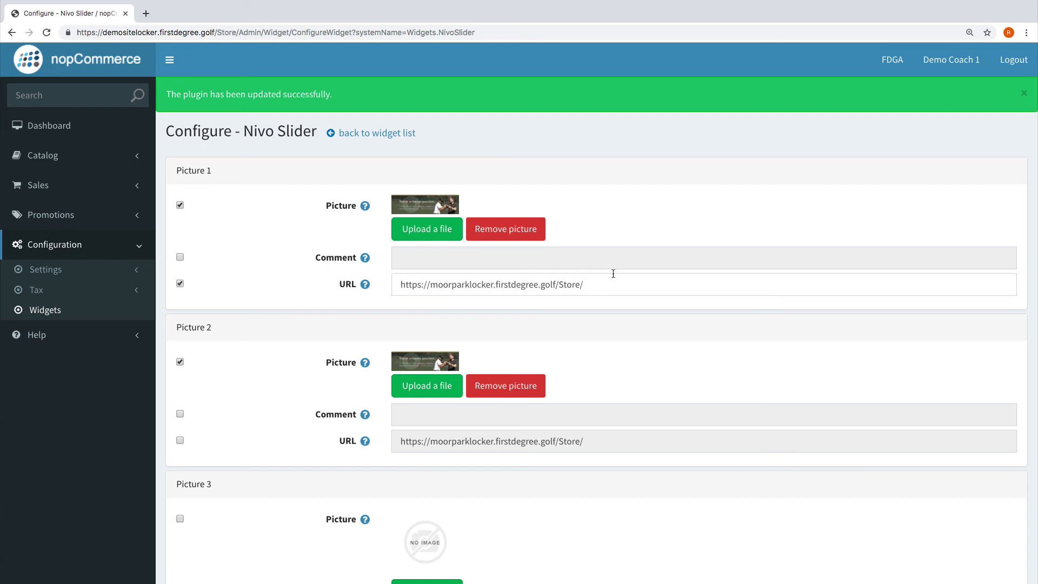
triple_click(417, 269)
key("BackSpace")
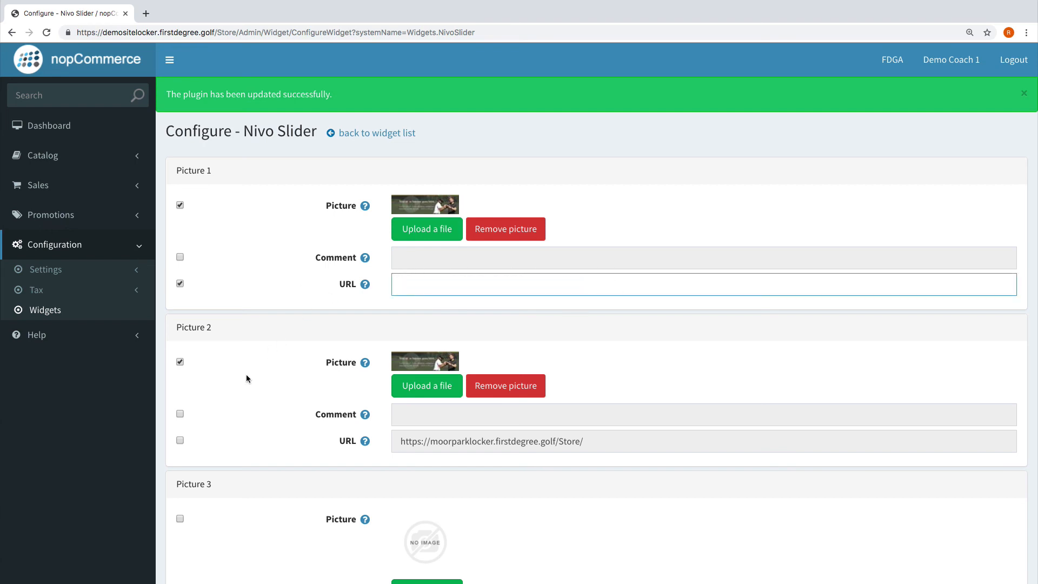
Enable the store-specific URL for Picture 2, clear its address, and save the slider configuration.
left_click(180, 440)
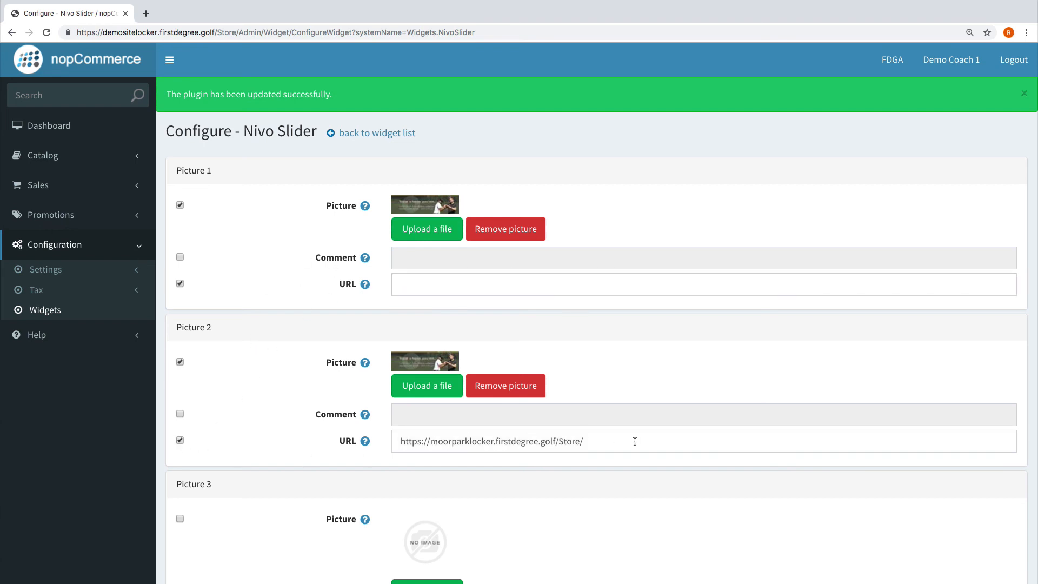
left_click_drag(630, 440, 405, 443)
key("BackSpace")
key("BackSpace")
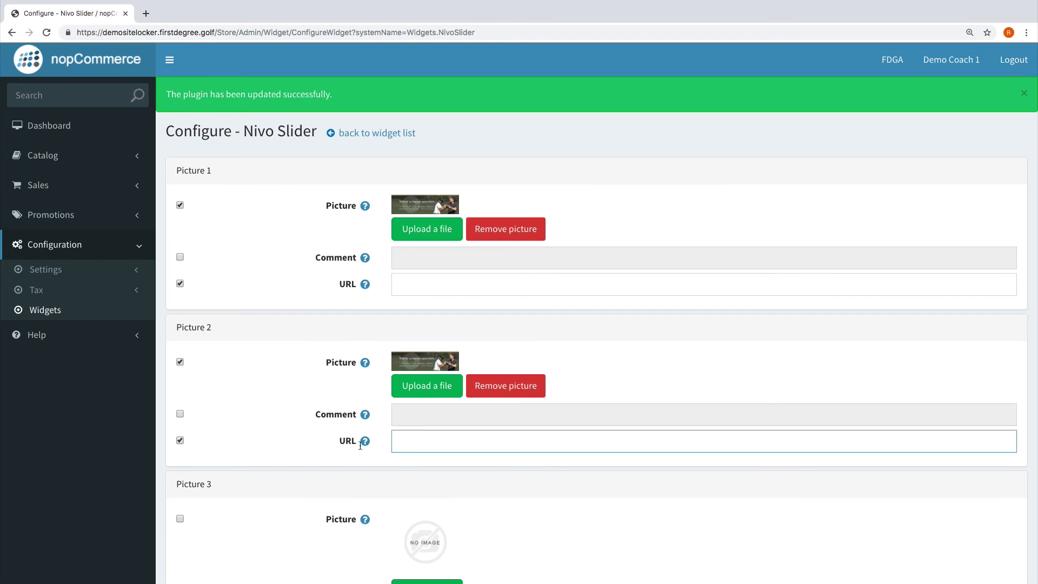
left_click(290, 452)
scroll(347, 362, "down", 10)
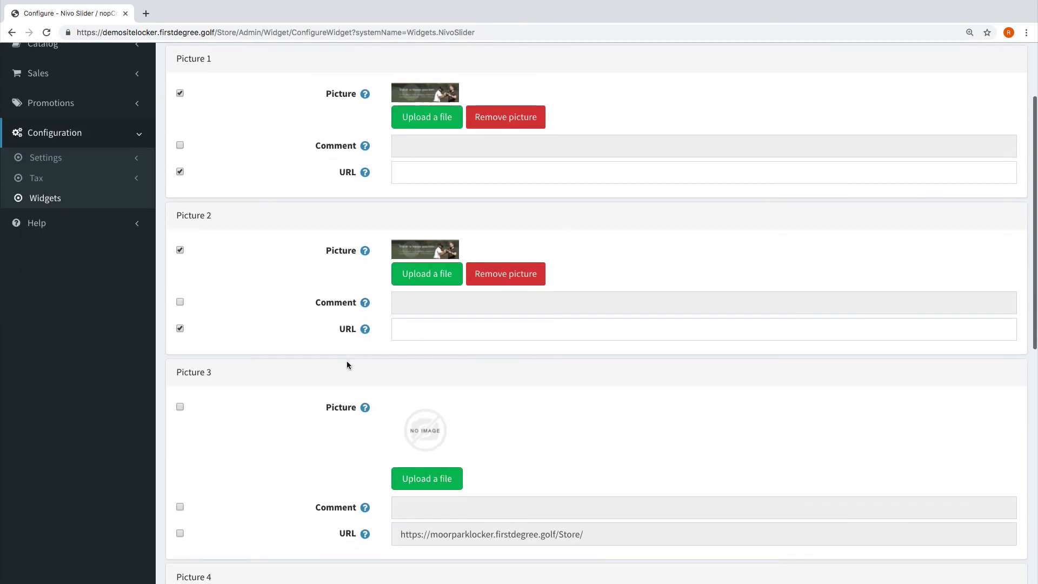
left_click(409, 500)
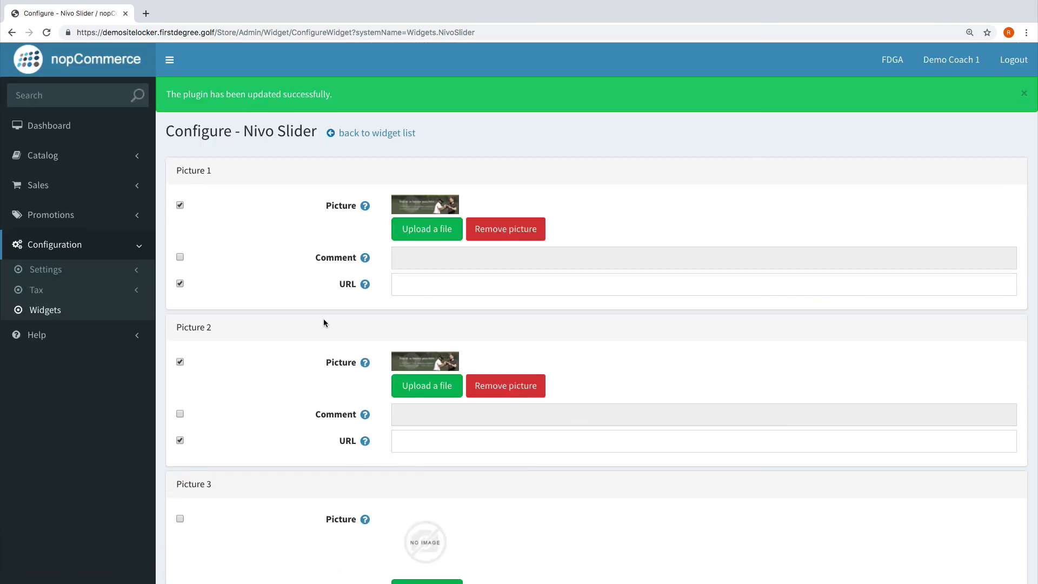
left_click(445, 281)
left_click(443, 431)
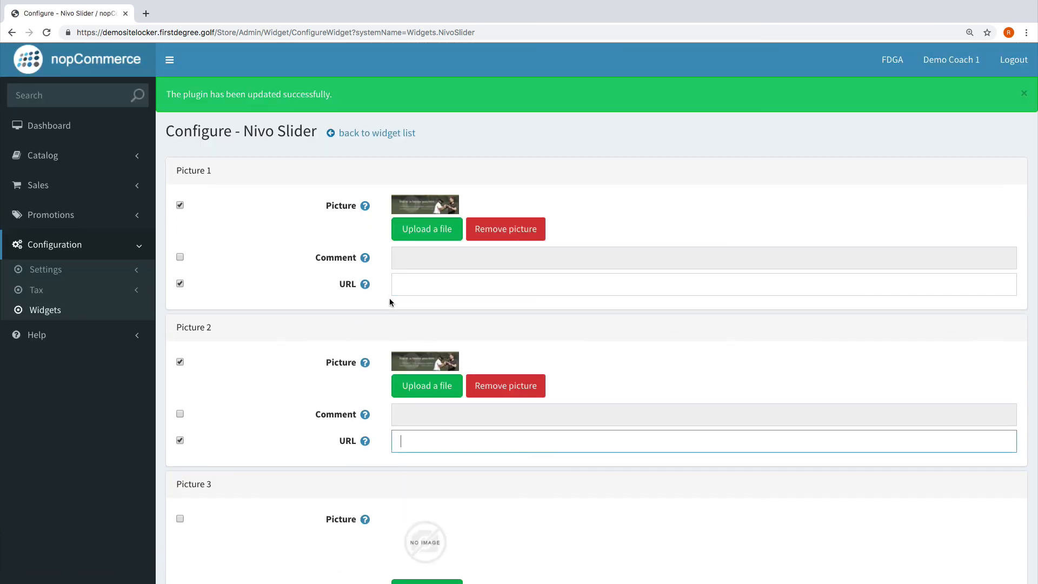
left_click(393, 286)
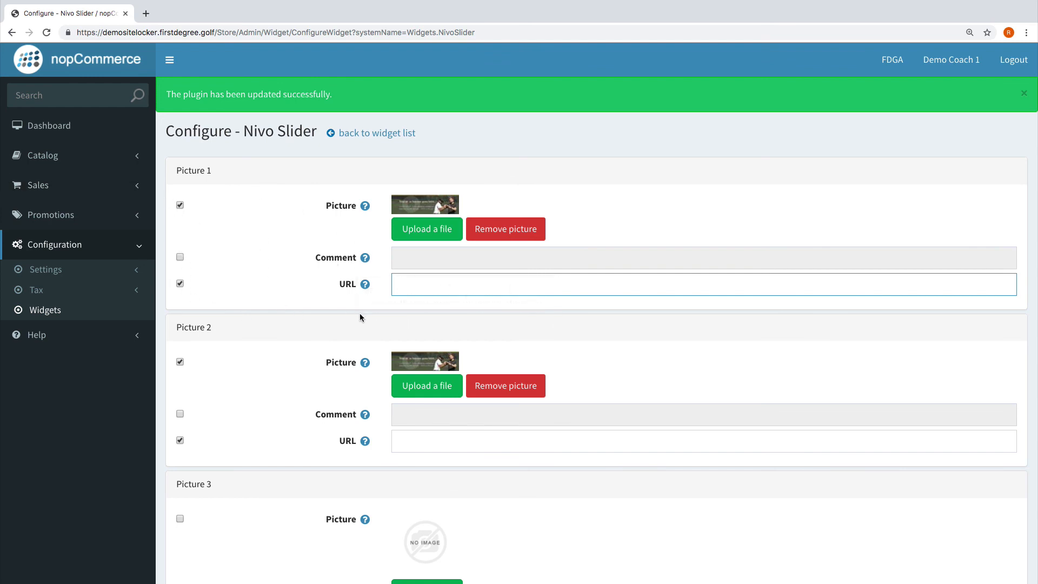
left_click(336, 294)
scroll(393, 358, "down", 10)
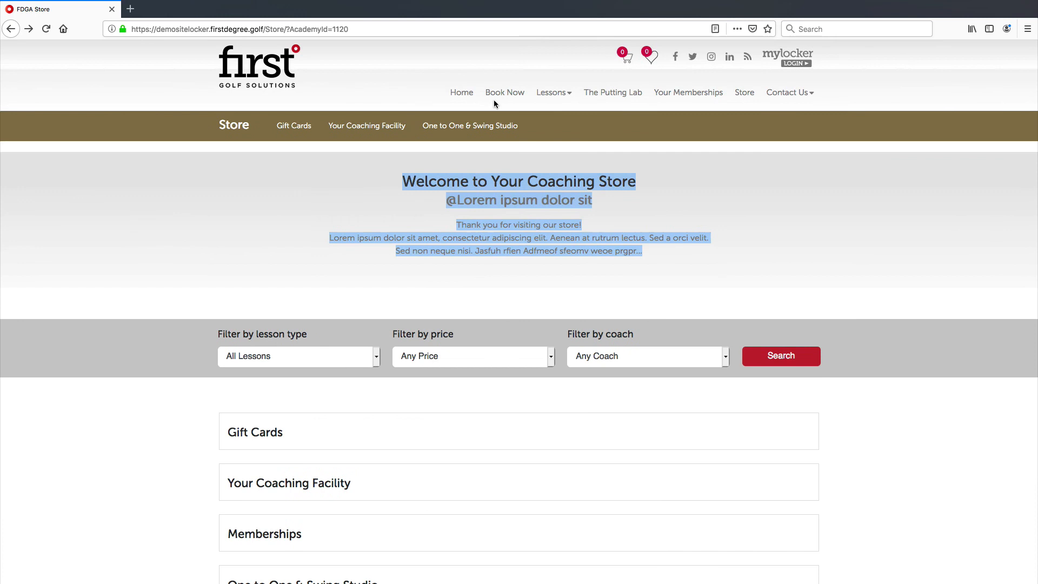
Switch to the public storefront in Firefox, reload its home page, and examine the banner and the sections below it.
left_click(524, 29)
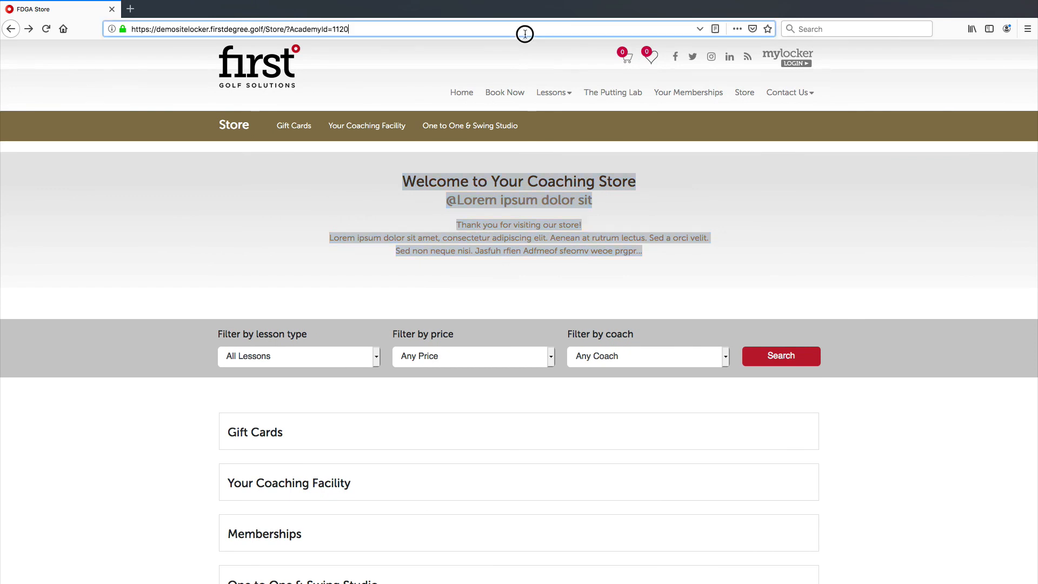
key("Return")
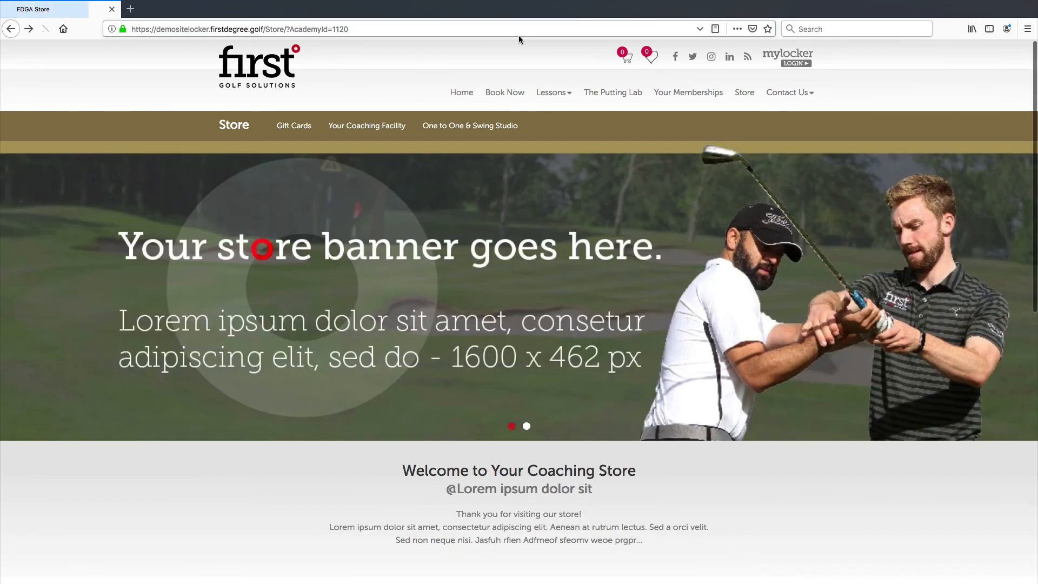
scroll(492, 206, "down", 2)
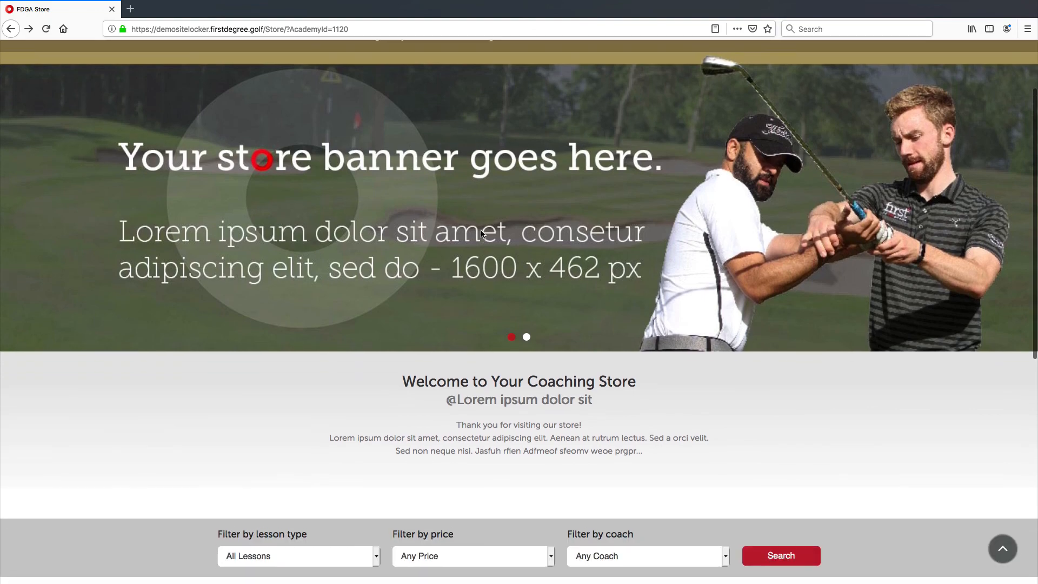
scroll(481, 233, "up", 2)
scroll(481, 270, "down", 2)
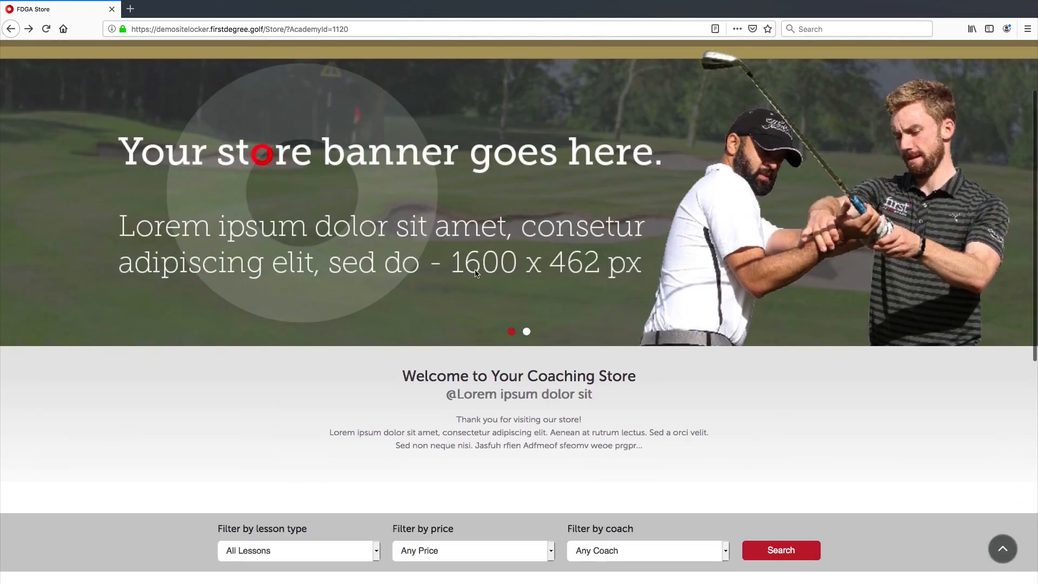
scroll(486, 271, "up", 2)
scroll(485, 271, "down", 8)
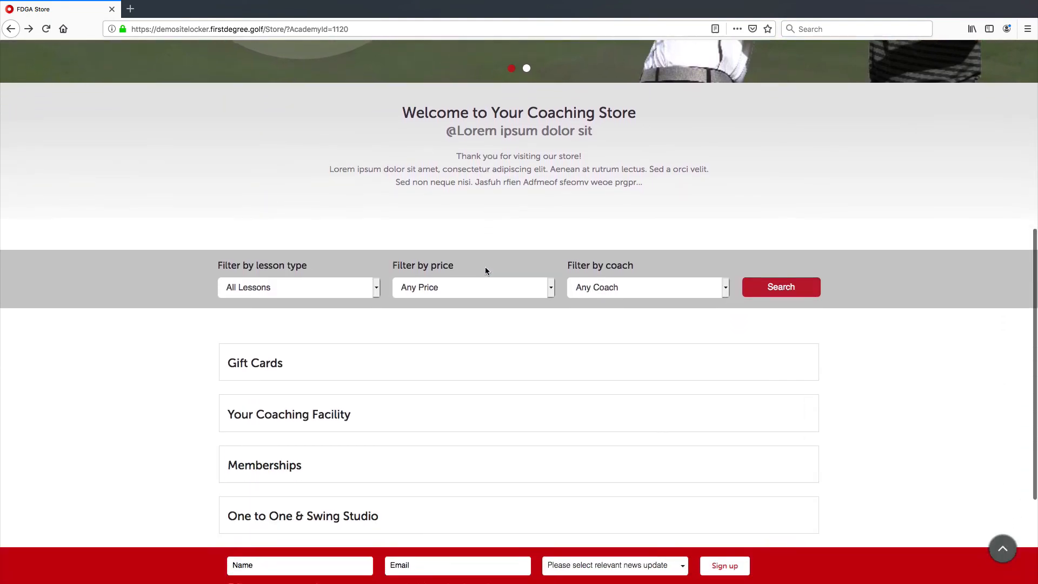
scroll(485, 270, "up", 8)
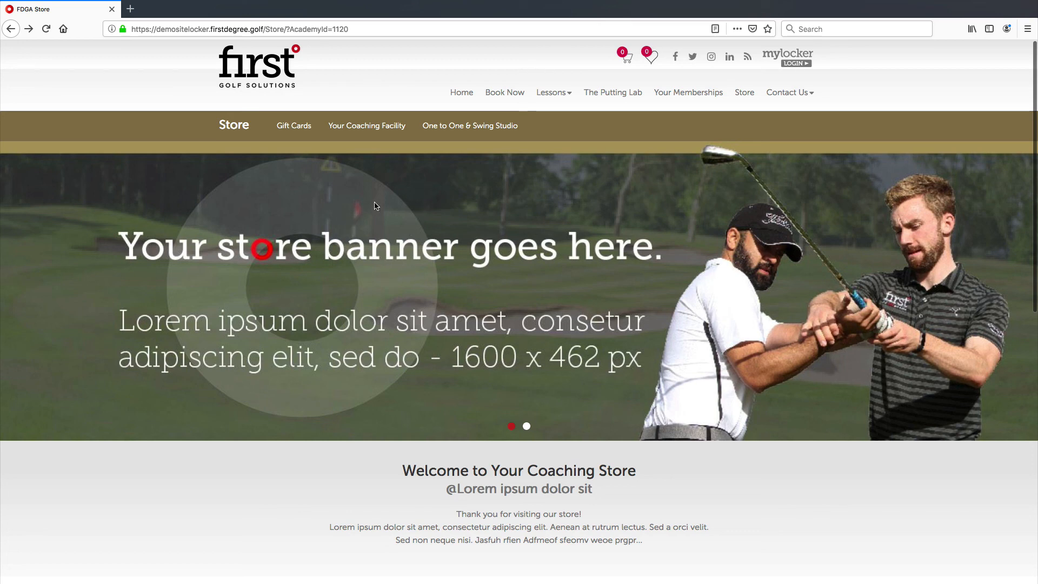
Show the slider's second banner and check how the banners sit between the store menu and the welcome text.
scroll(427, 307, "down", 3)
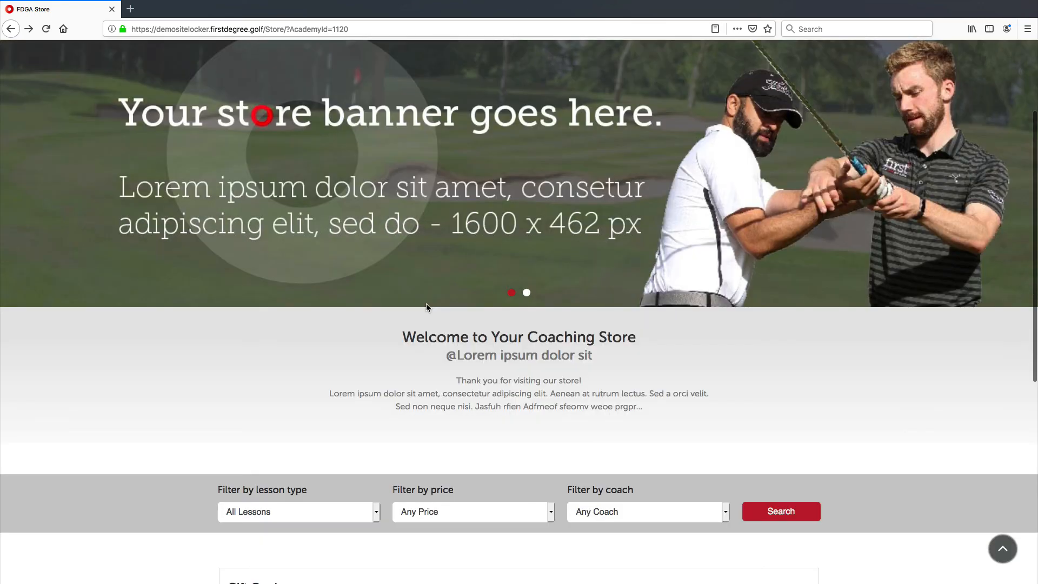
left_click(525, 294)
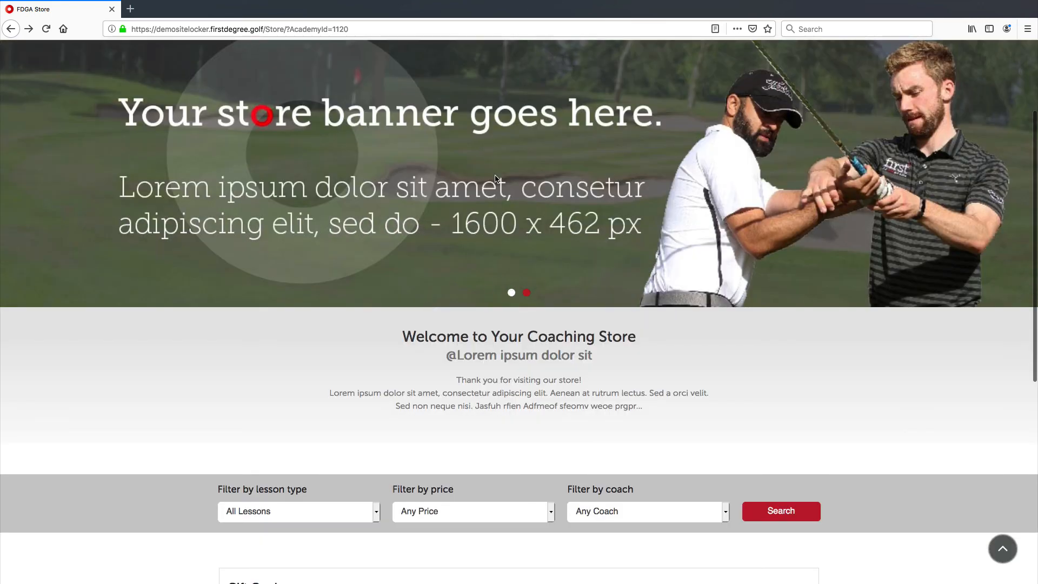
scroll(495, 178, "up", 3)
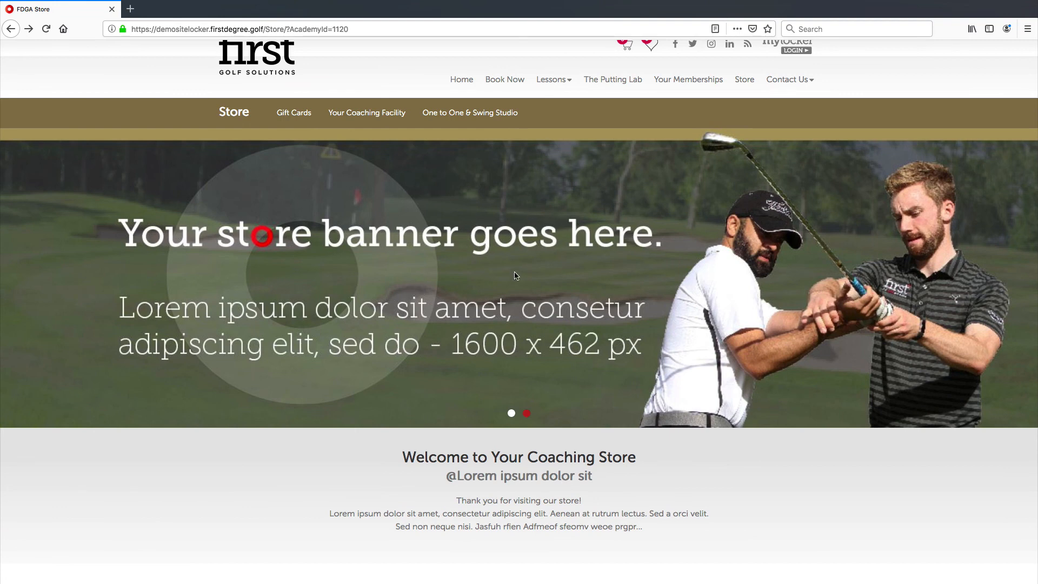
scroll(528, 353, "down", 5)
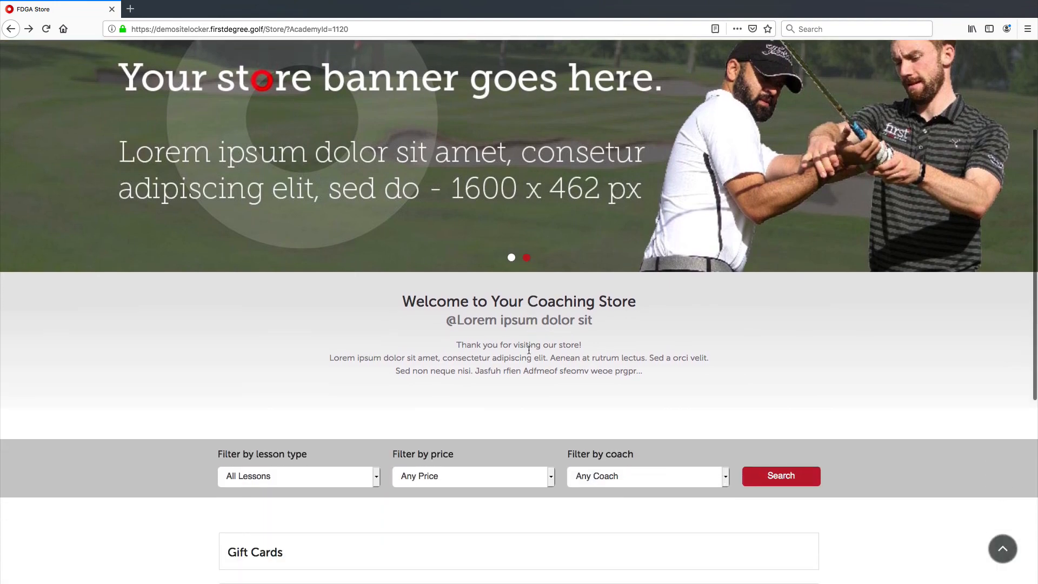
scroll(520, 366, "up", 5)
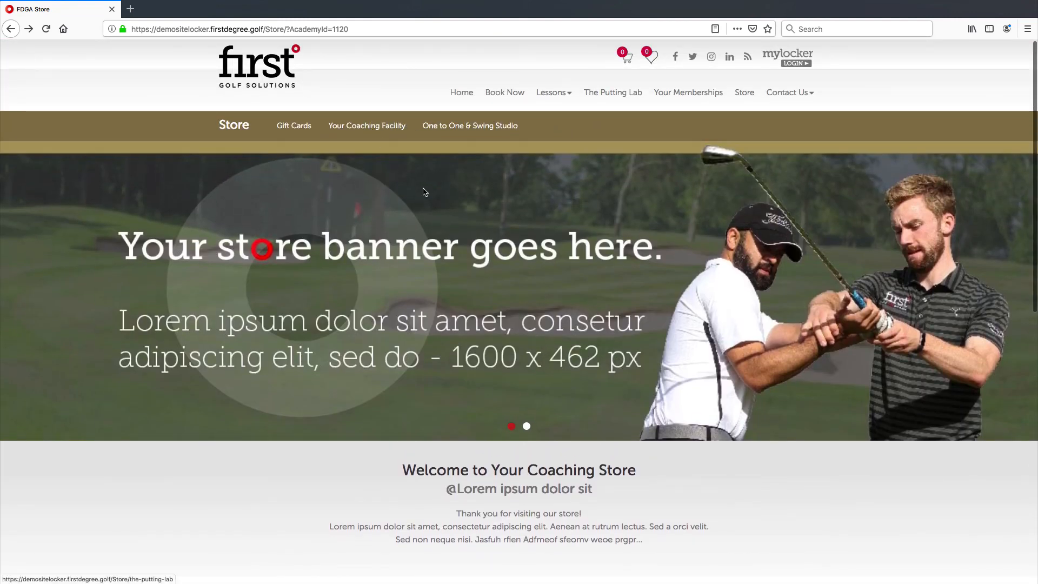
scroll(596, 273, "down", 2)
scroll(598, 271, "up", 1)
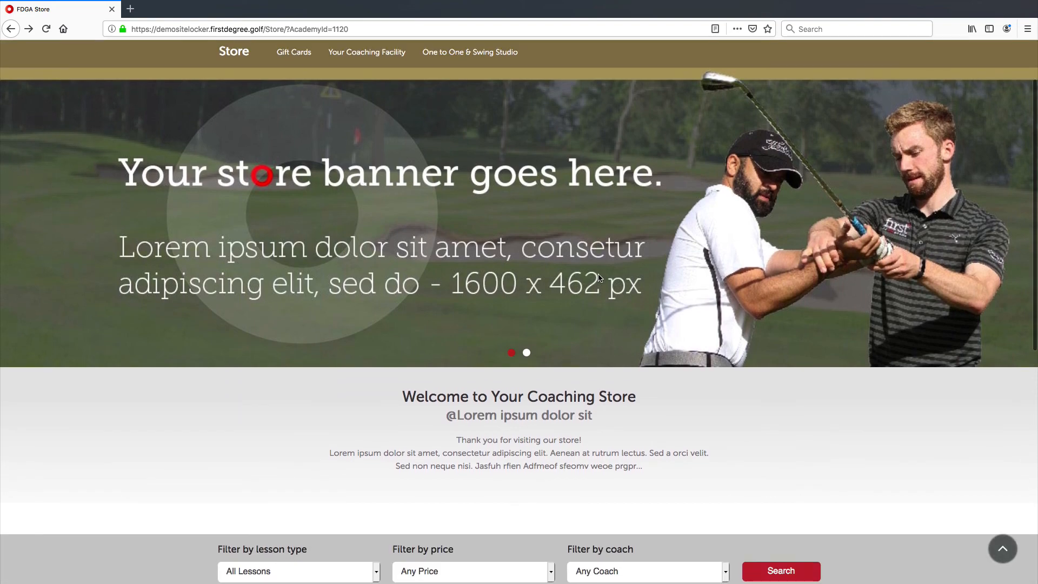